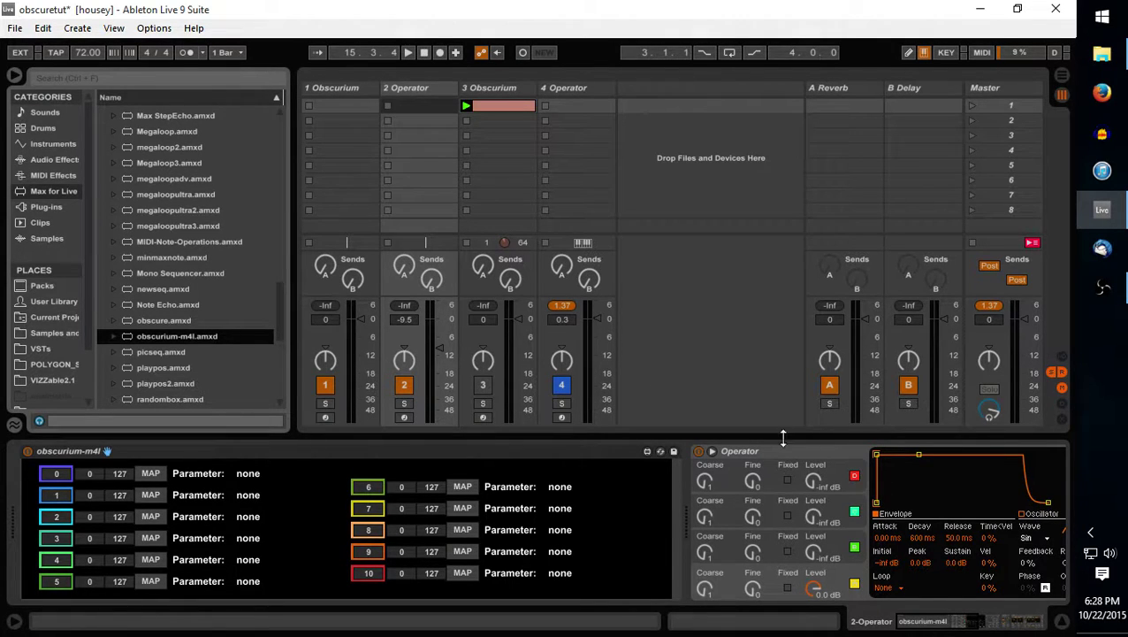
Scroll the Device View to show obscurium-m4l ahead of Operator on the 2-Operator track
mouse_move(939, 622)
mouse_down()
mouse_move(965, 622)
mouse_move(924, 628)
mouse_up()
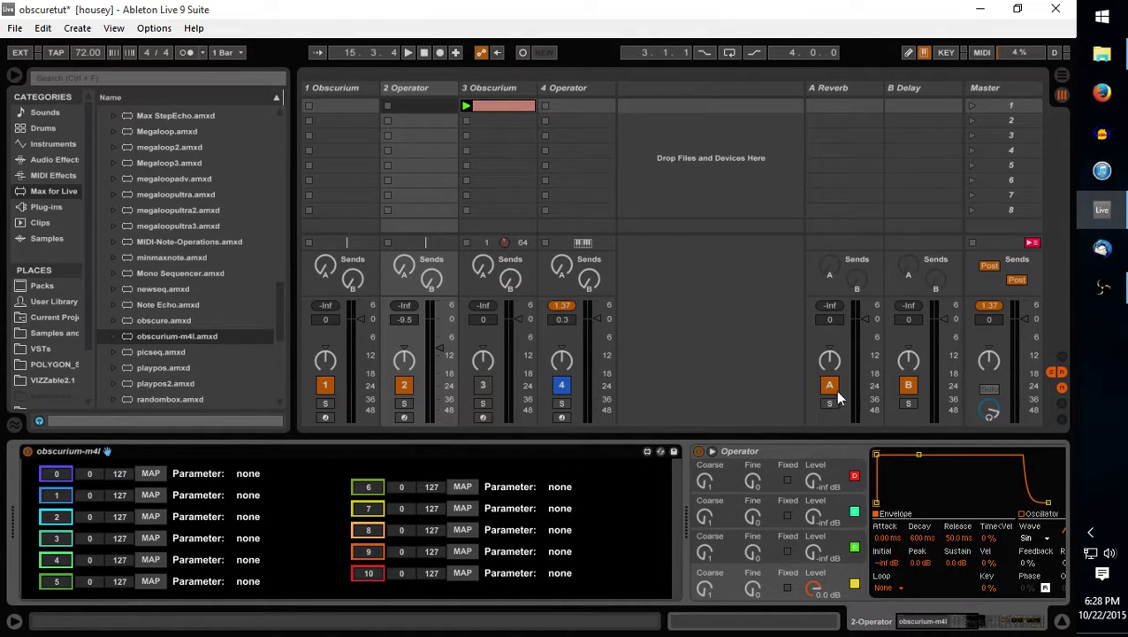
Select the 1 Obscurium track and open its editor on the Sound page's plugin settings
click(334, 90)
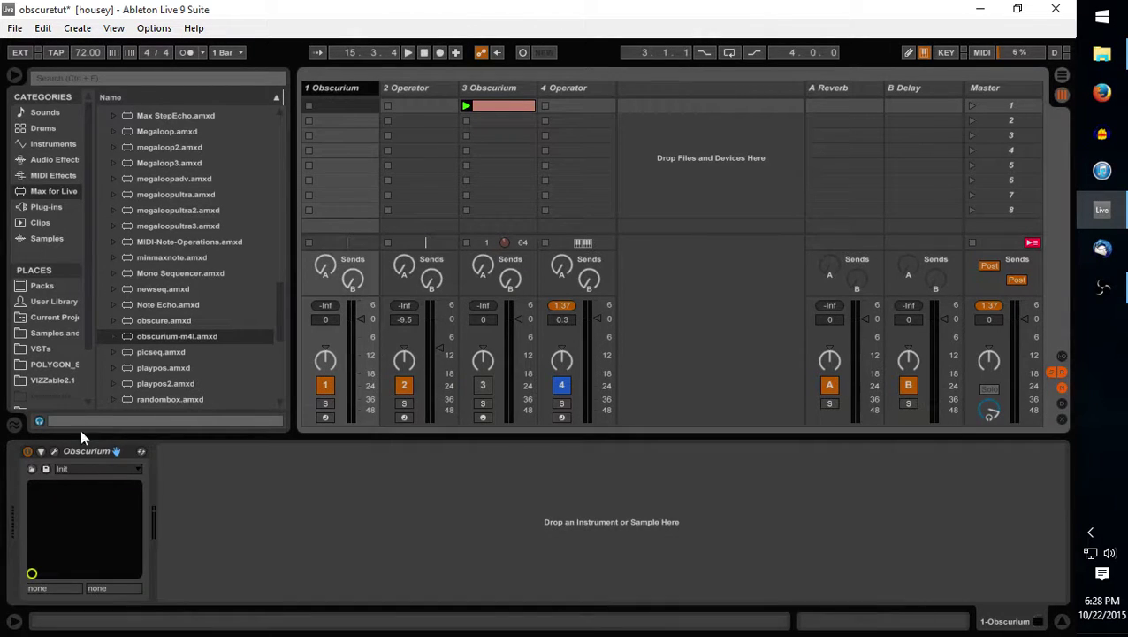
click(55, 451)
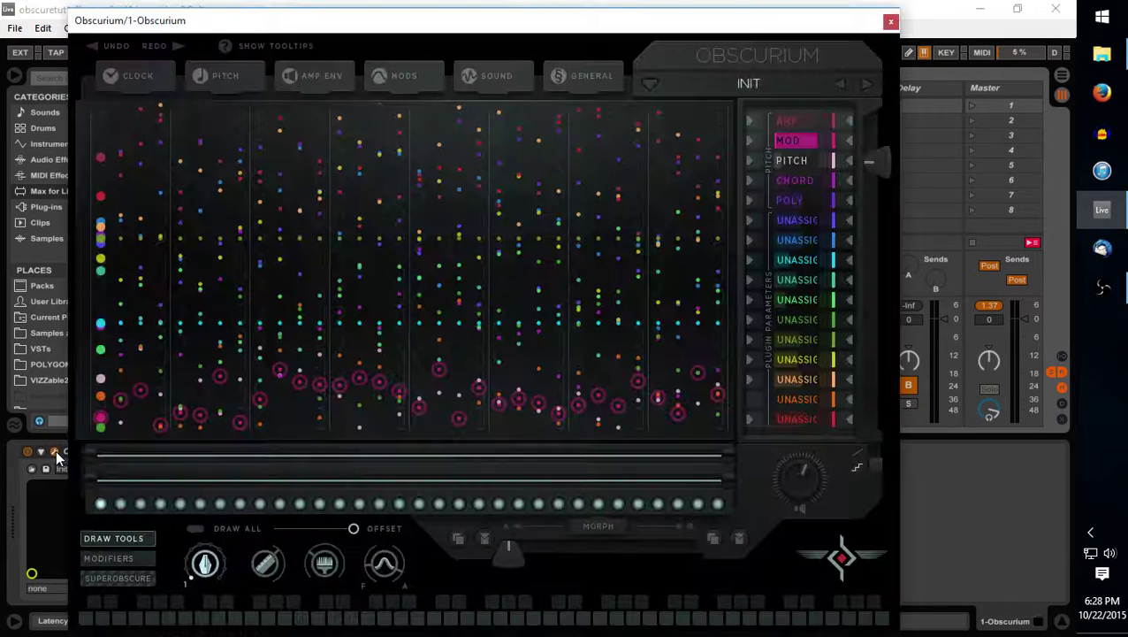
click(495, 80)
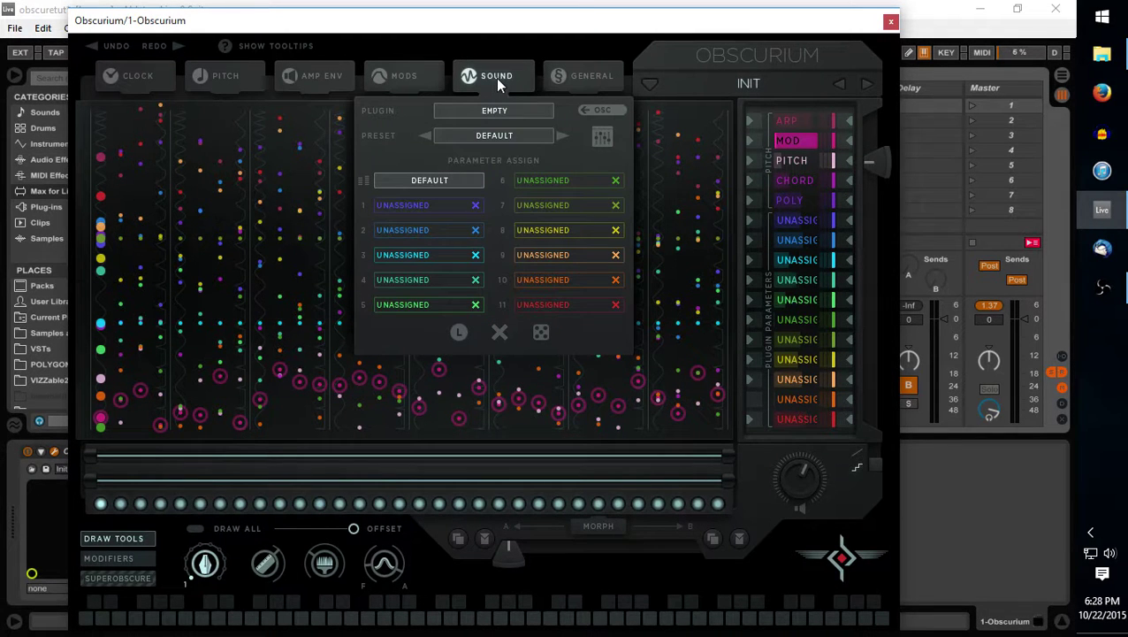
click(600, 111)
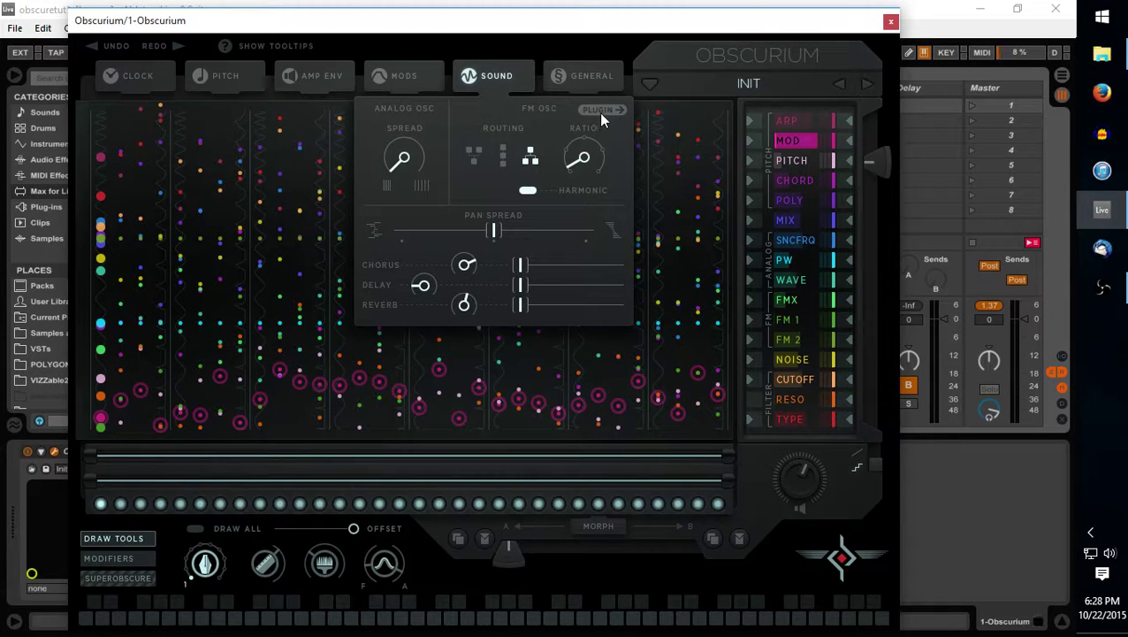
click(599, 111)
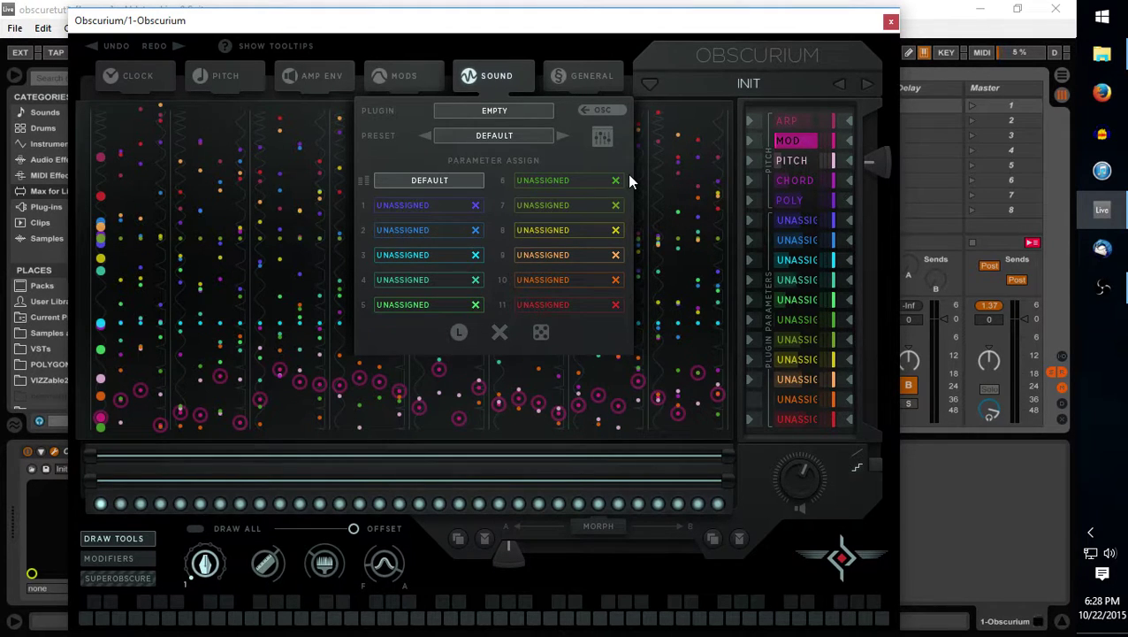
Assign Obscurium's first MIDI CC output to 7 MAIN VOLUME in the General panel
click(590, 78)
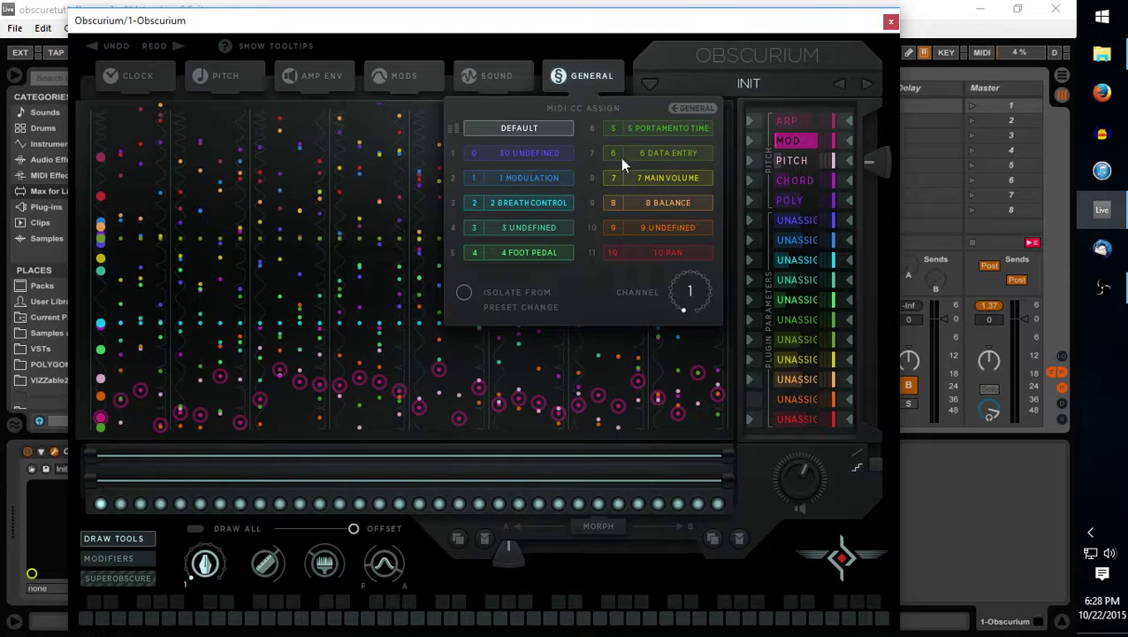
click(695, 110)
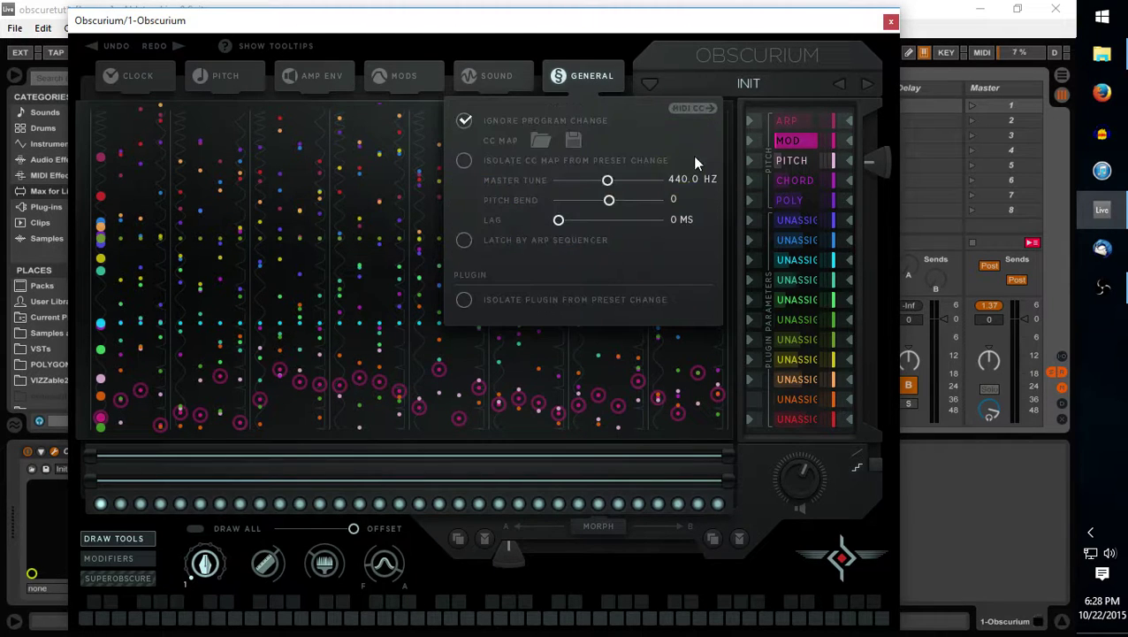
click(695, 109)
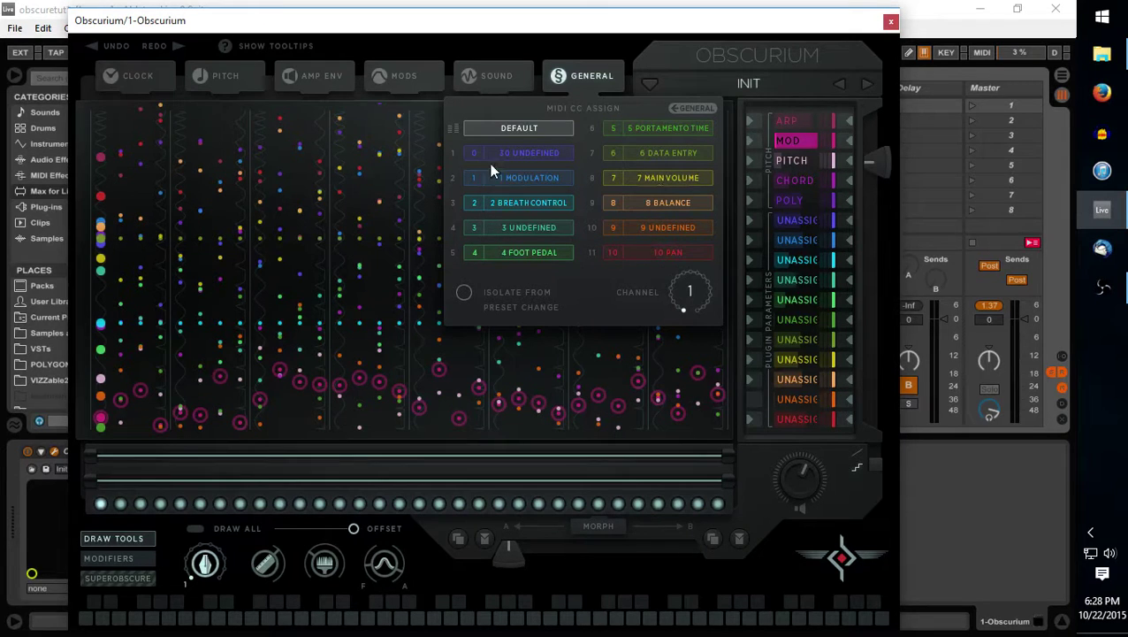
drag(472, 152, 477, 142)
click(586, 78)
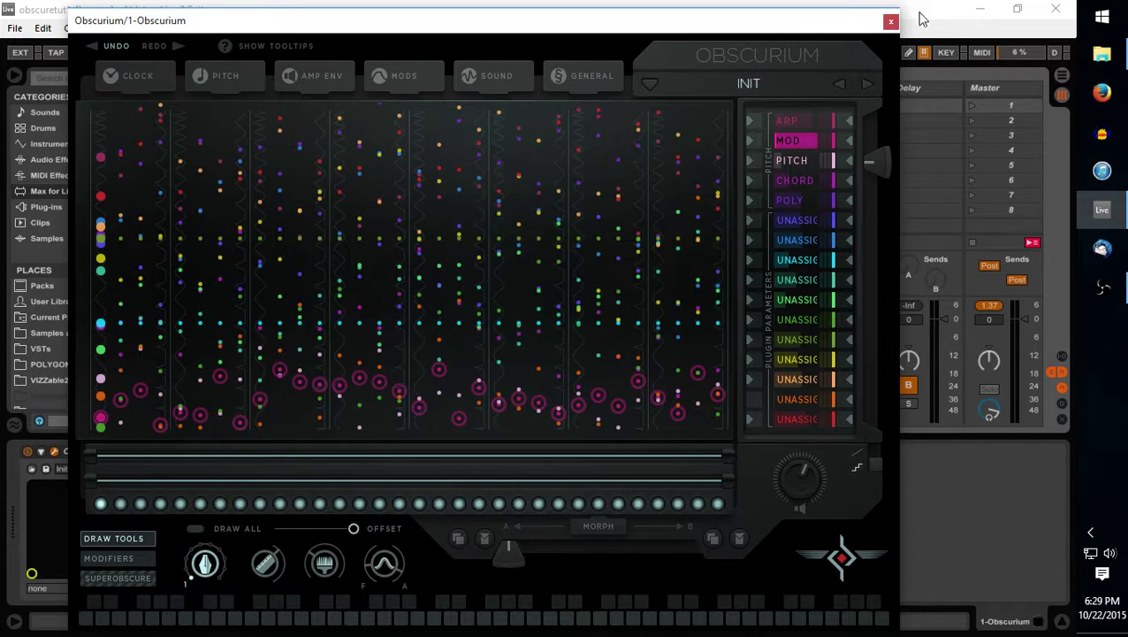
Close the Obscurium editor, select the 2 Operator track and enable View > In/Out
click(890, 24)
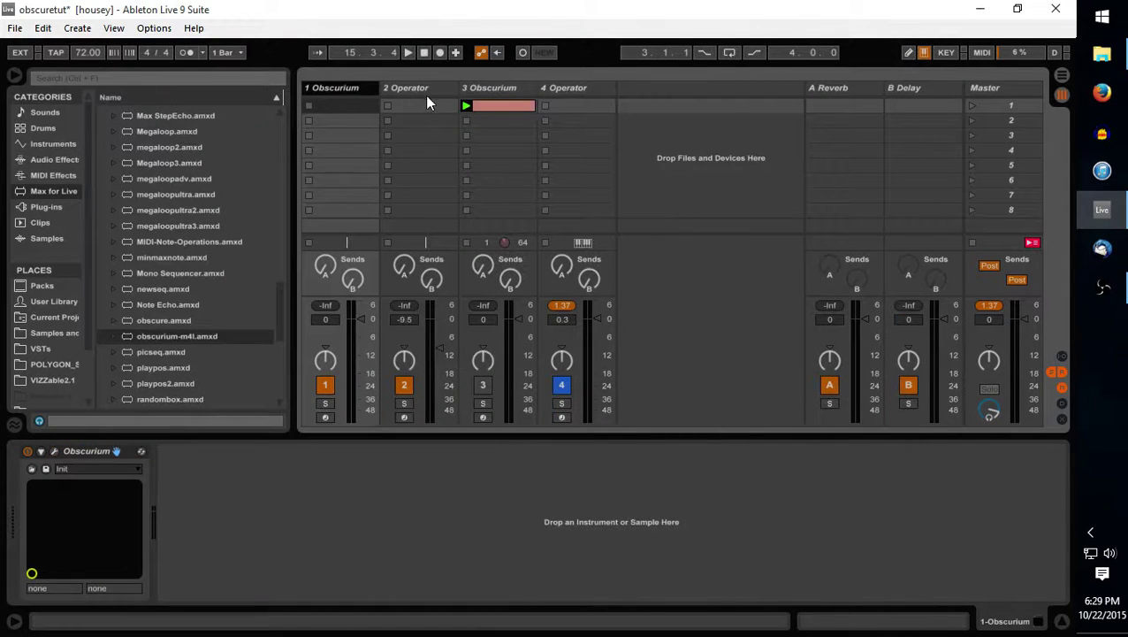
click(422, 95)
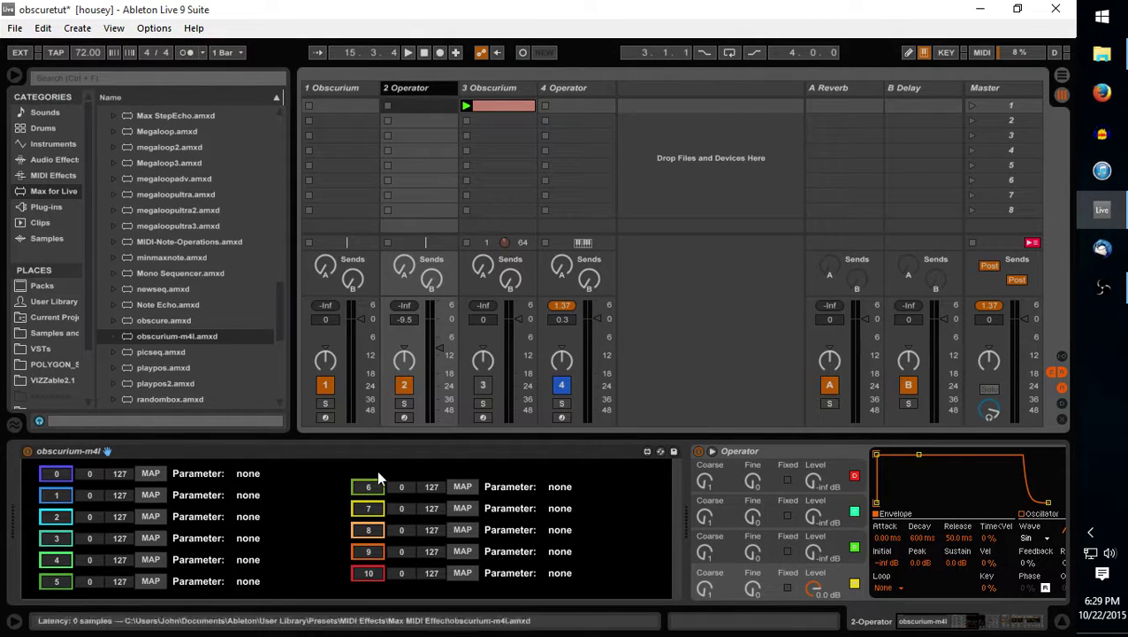
click(156, 32)
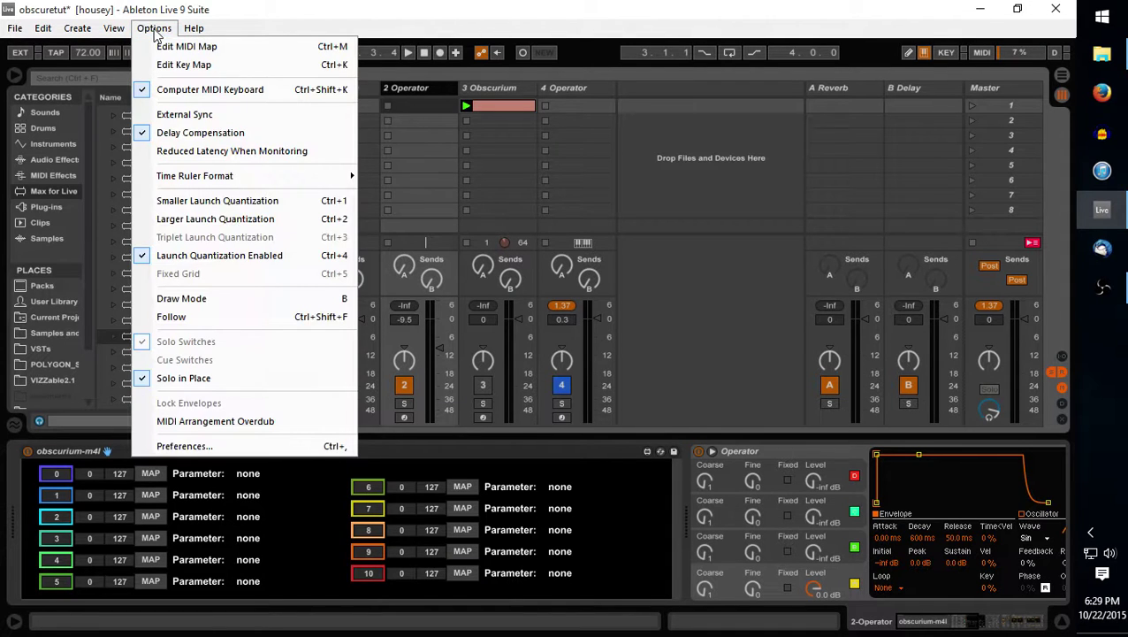
mouse_move(114, 29)
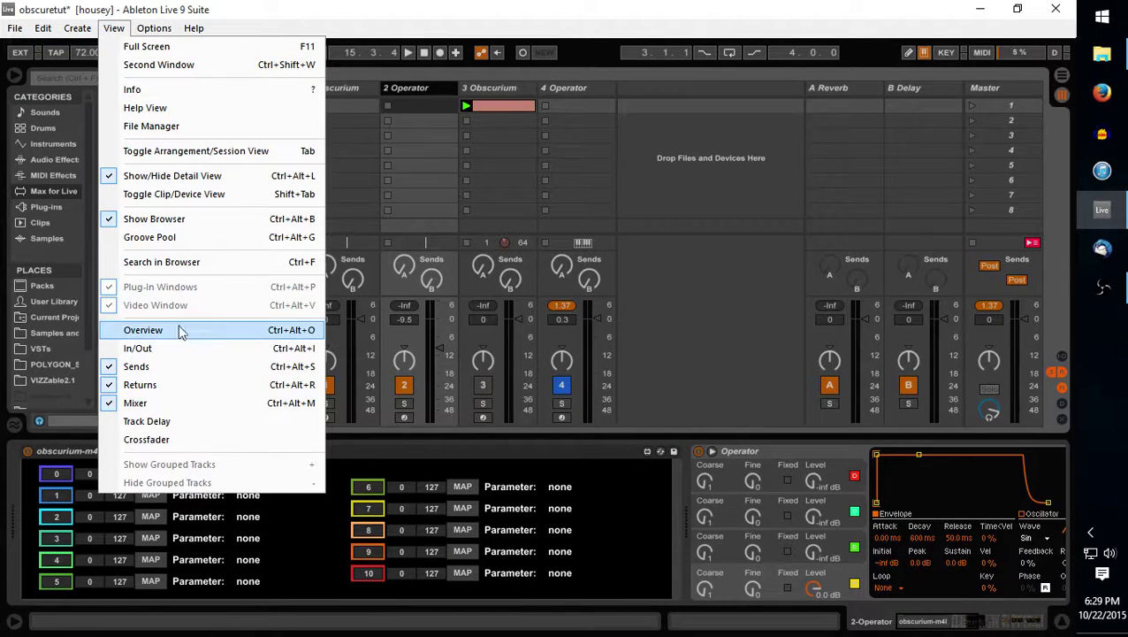
click(187, 351)
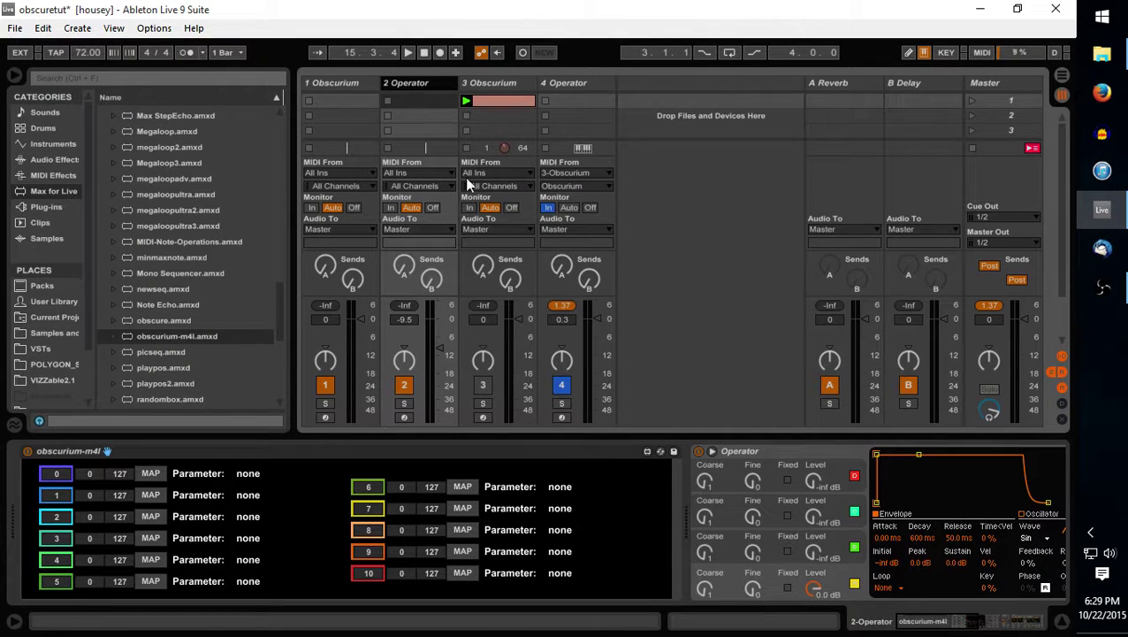
drag(946, 620, 971, 623)
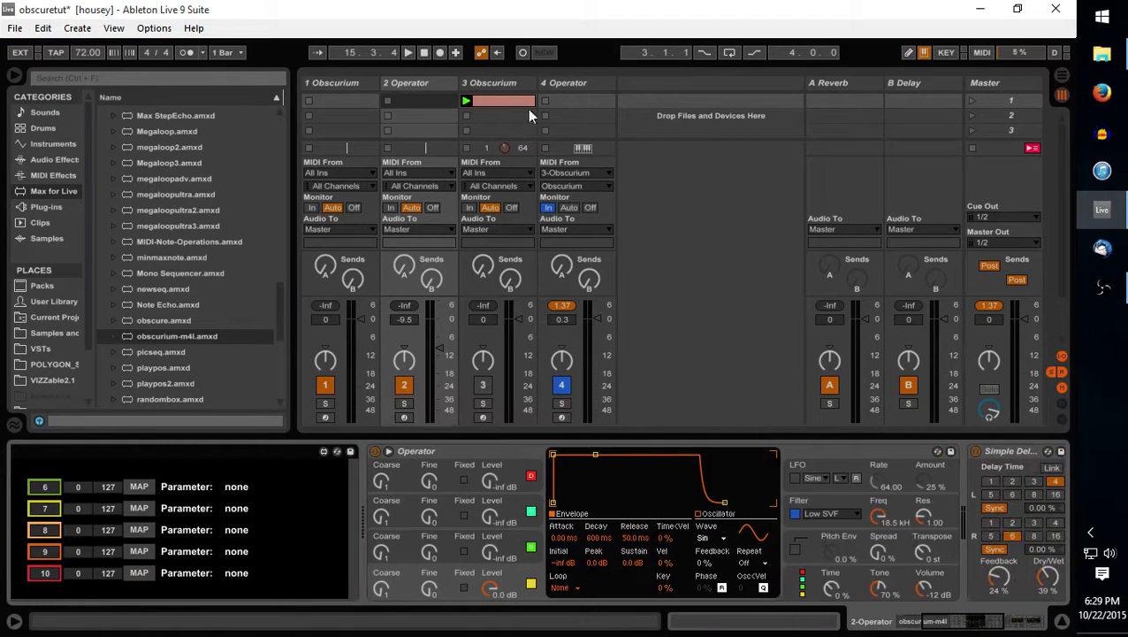
Set Operator's MIDI From to 1-Obscurium, tapped at the Obscurium device
click(418, 170)
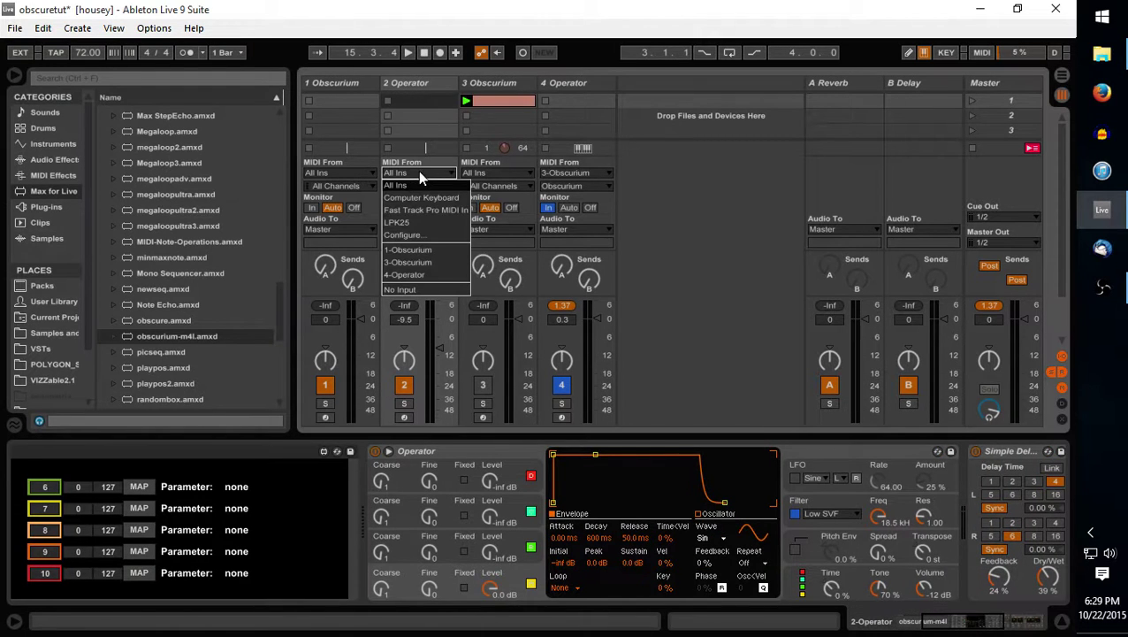
click(419, 250)
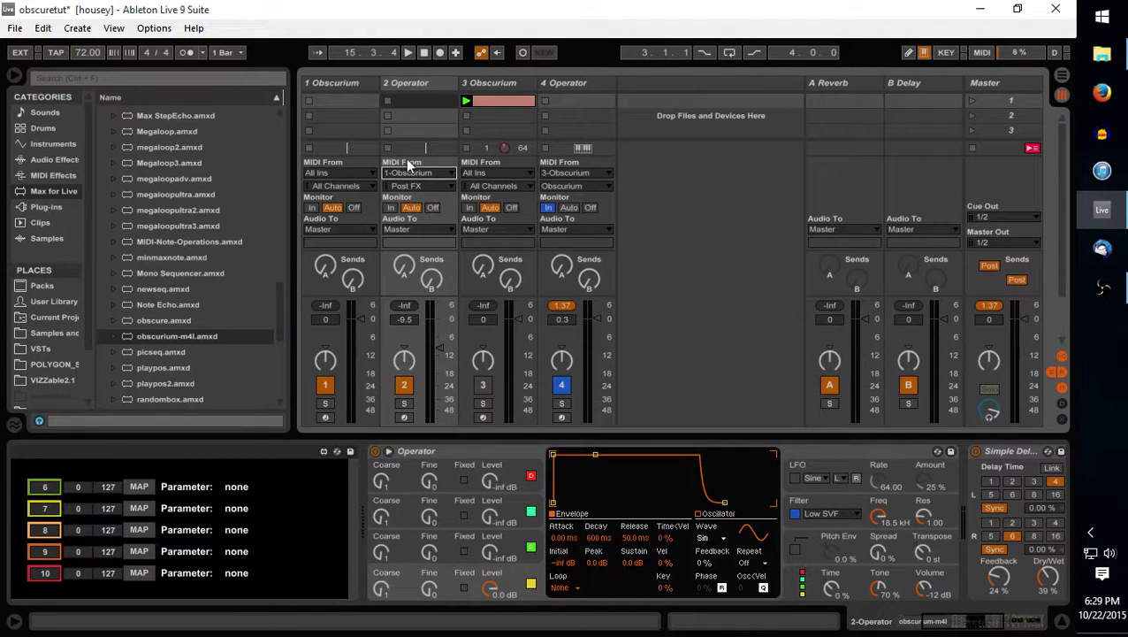
click(418, 186)
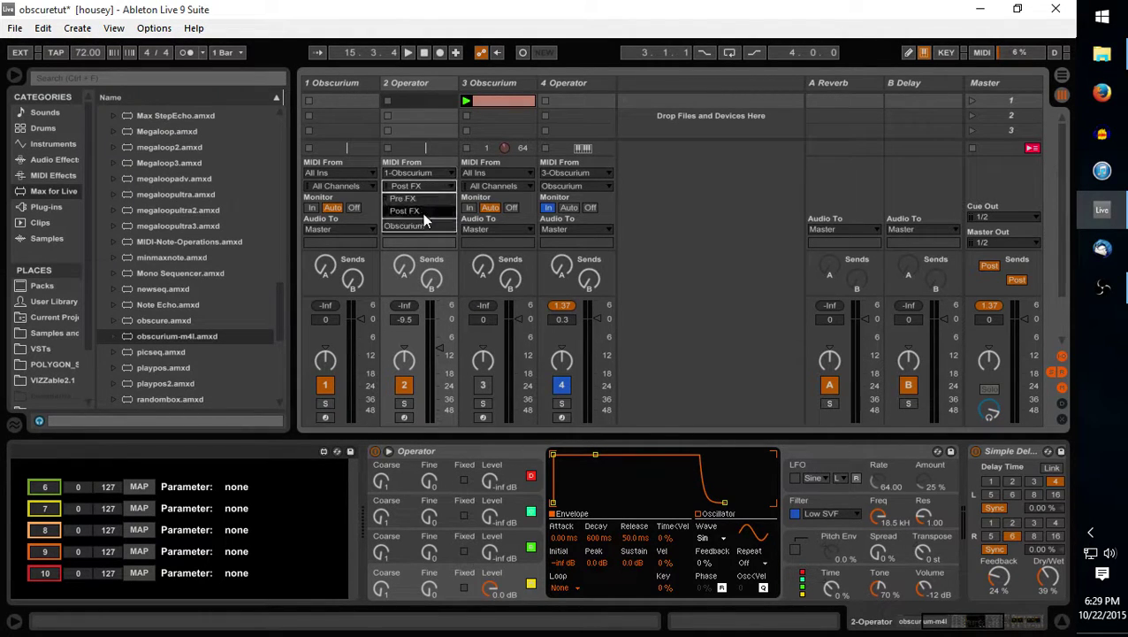
click(426, 227)
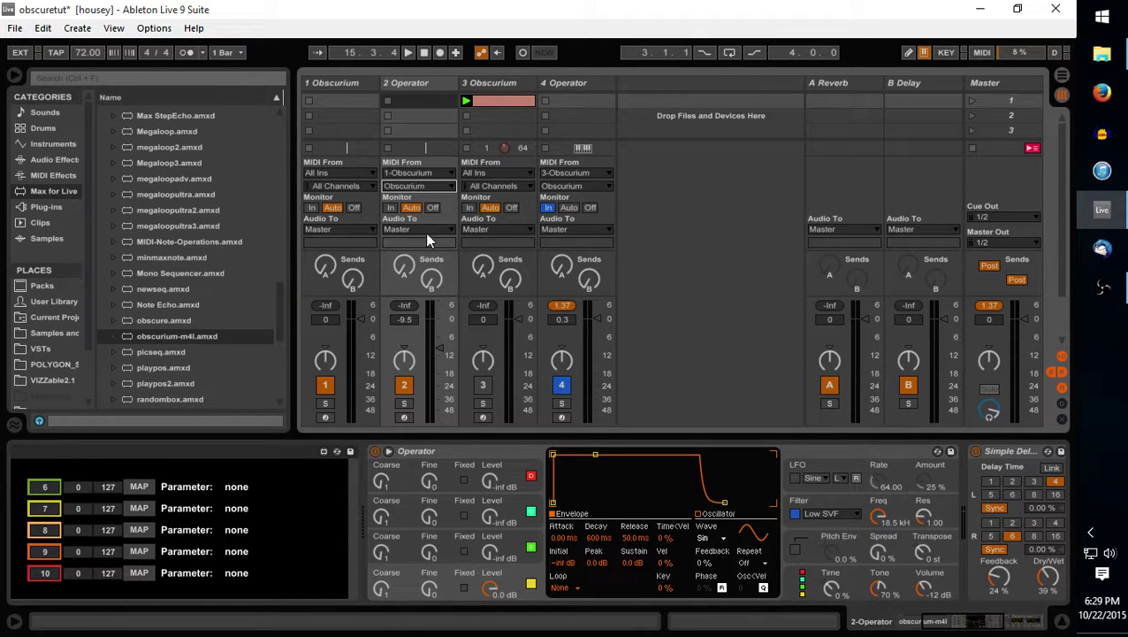
Set track 2's Monitor to In and map obscurium-m4l's first slot to Operator's Filter Freq
click(391, 206)
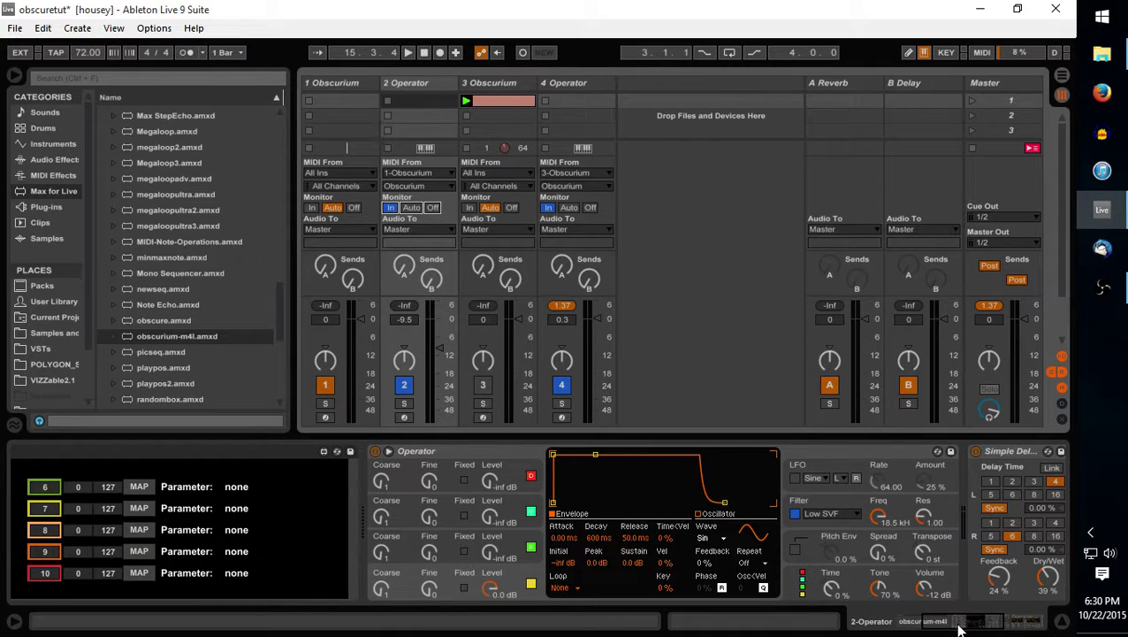
click(920, 623)
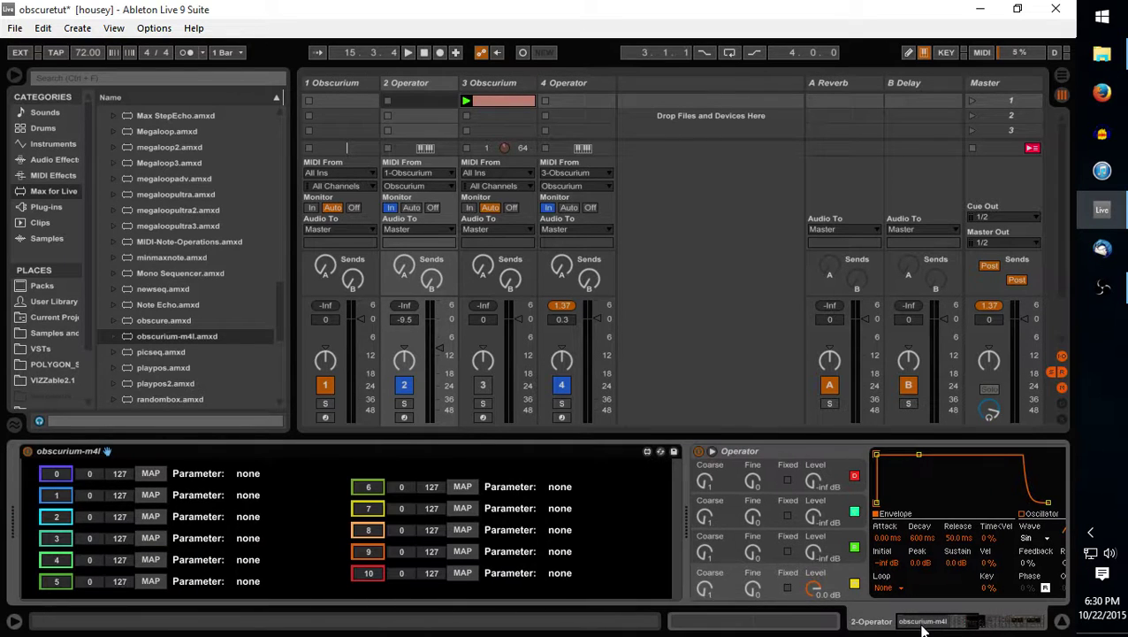
click(150, 472)
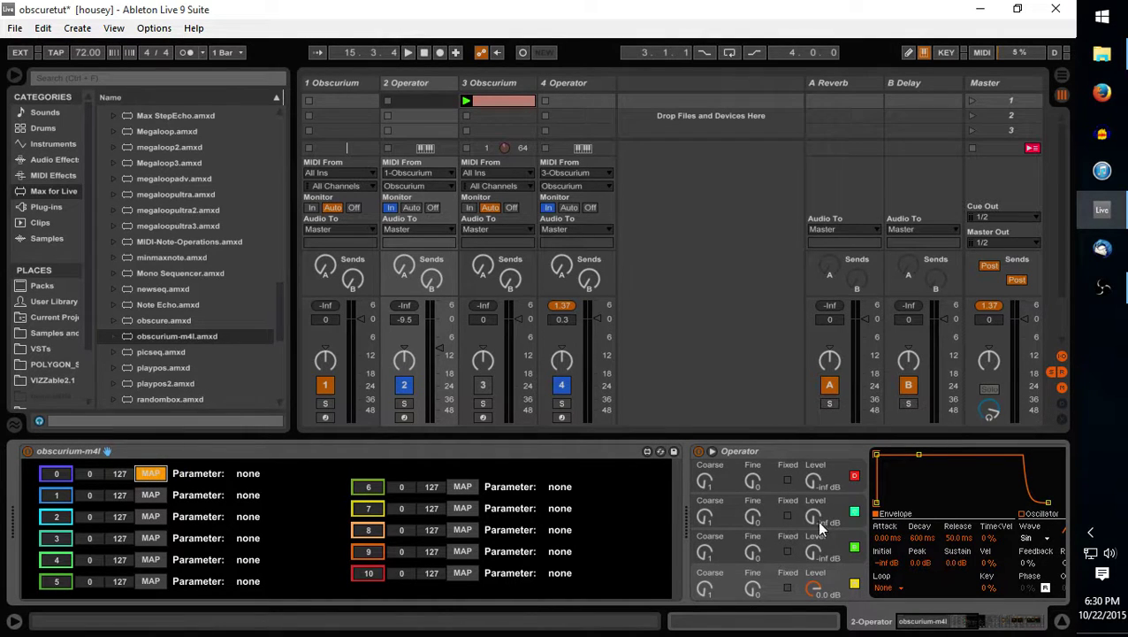
click(933, 622)
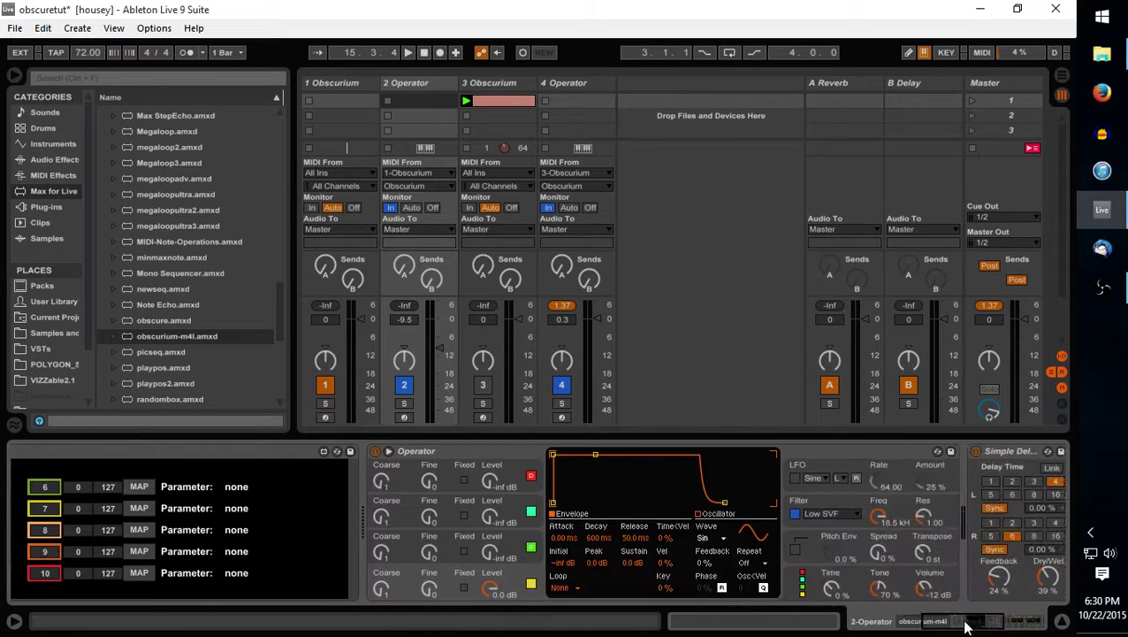
click(816, 520)
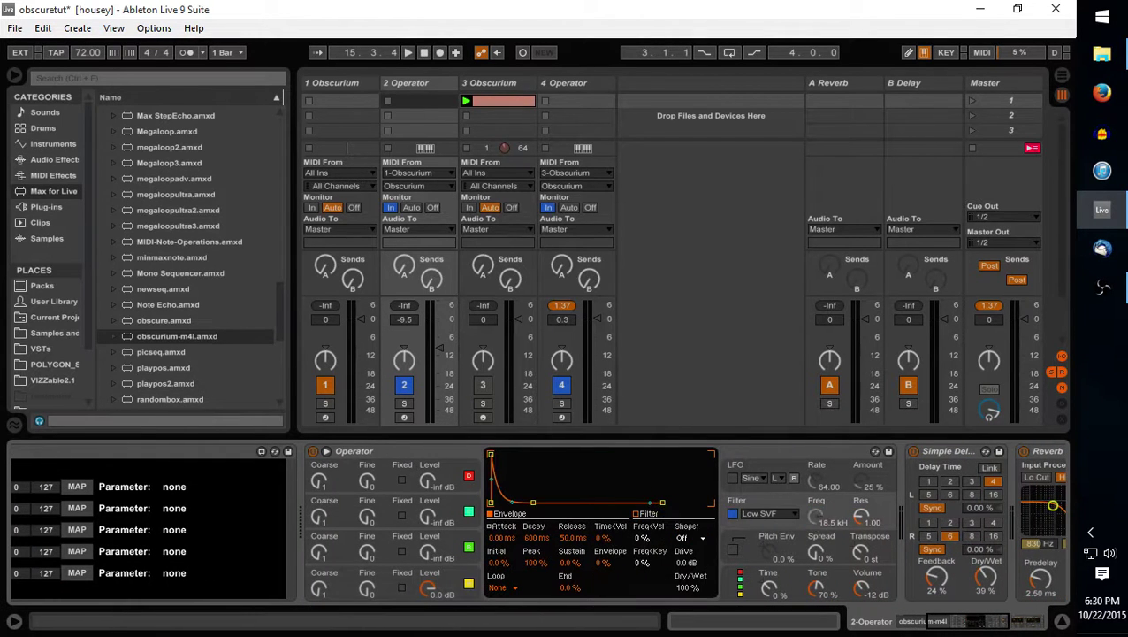
click(975, 623)
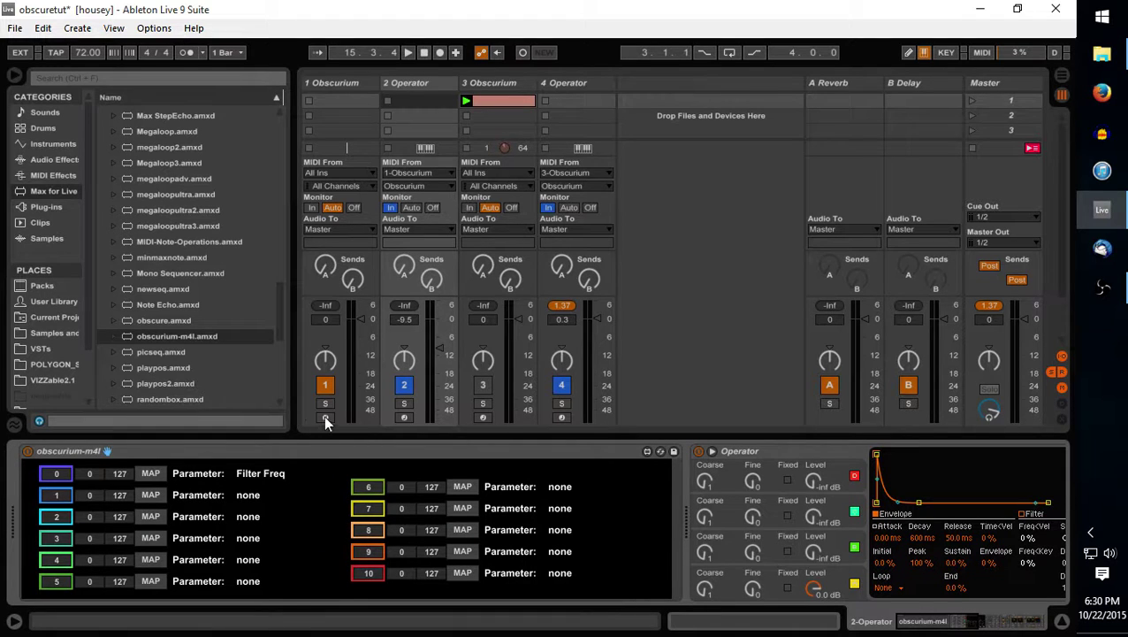
Arm the Obscurium track for recording and raise the 2 Operator track volume to -0.5 dB
click(324, 416)
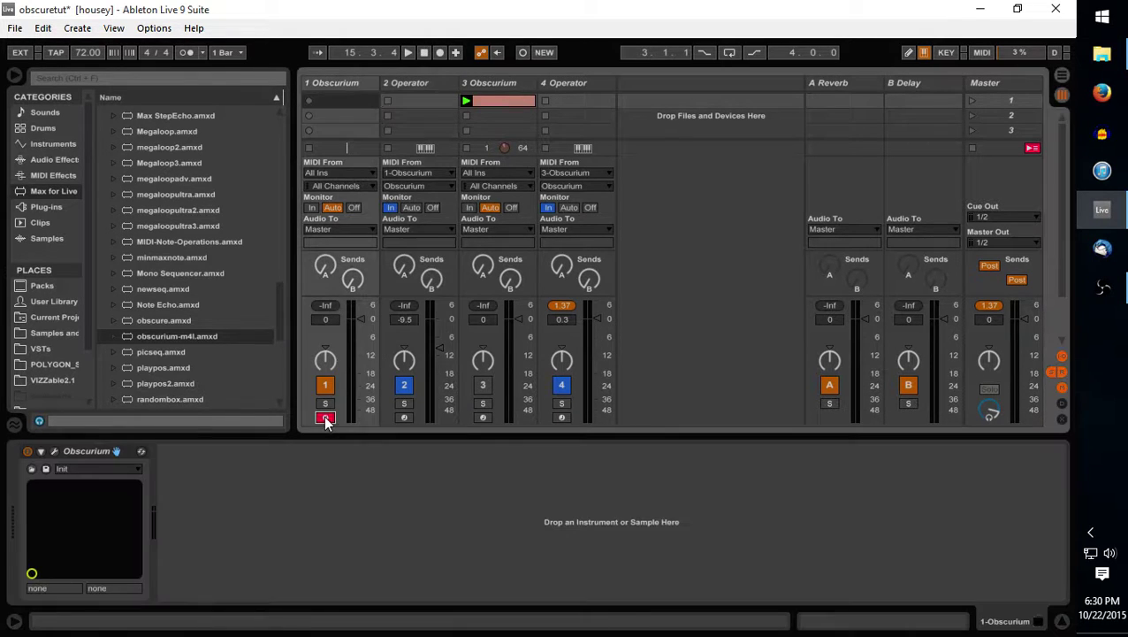
click(407, 82)
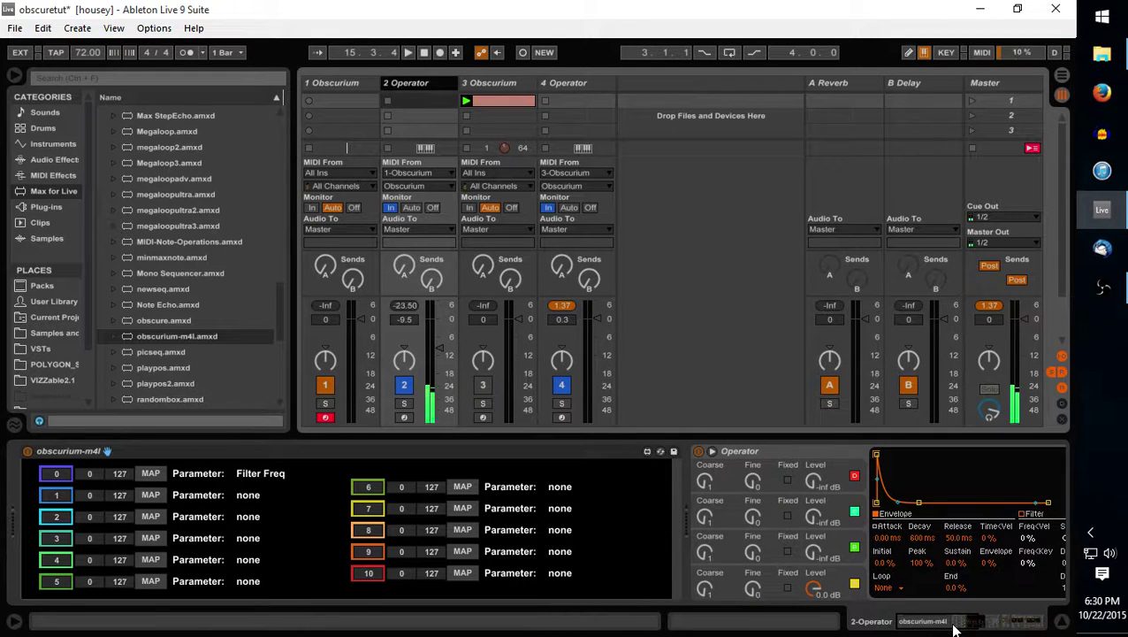
click(923, 624)
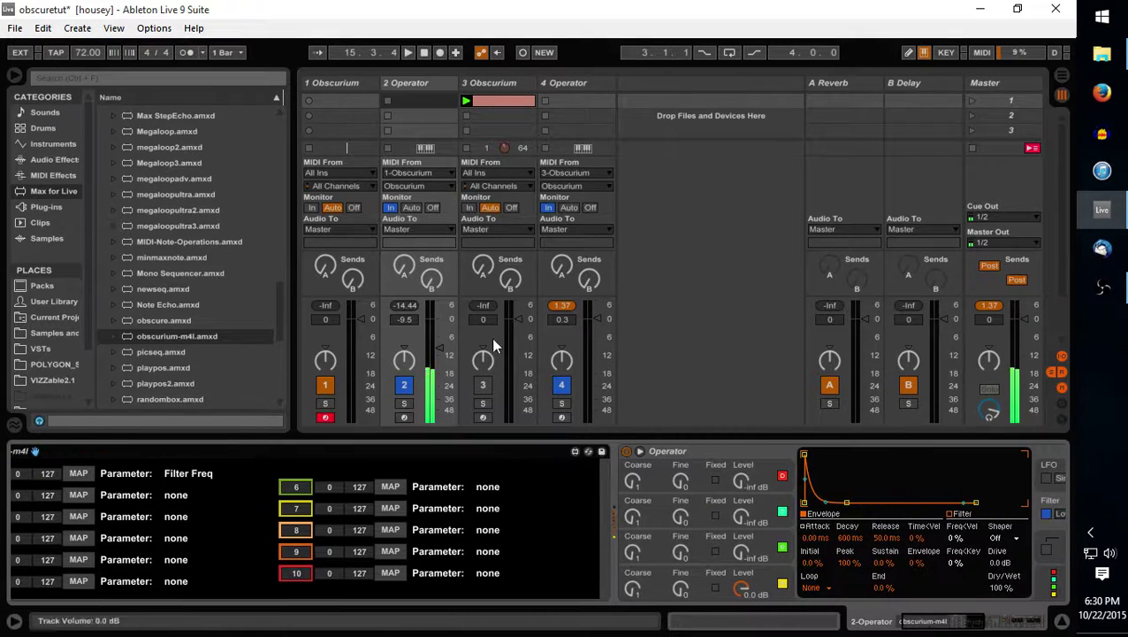
drag(441, 345, 441, 319)
Limit the Filter Freq slot's output range to 14–108
drag(932, 626, 902, 623)
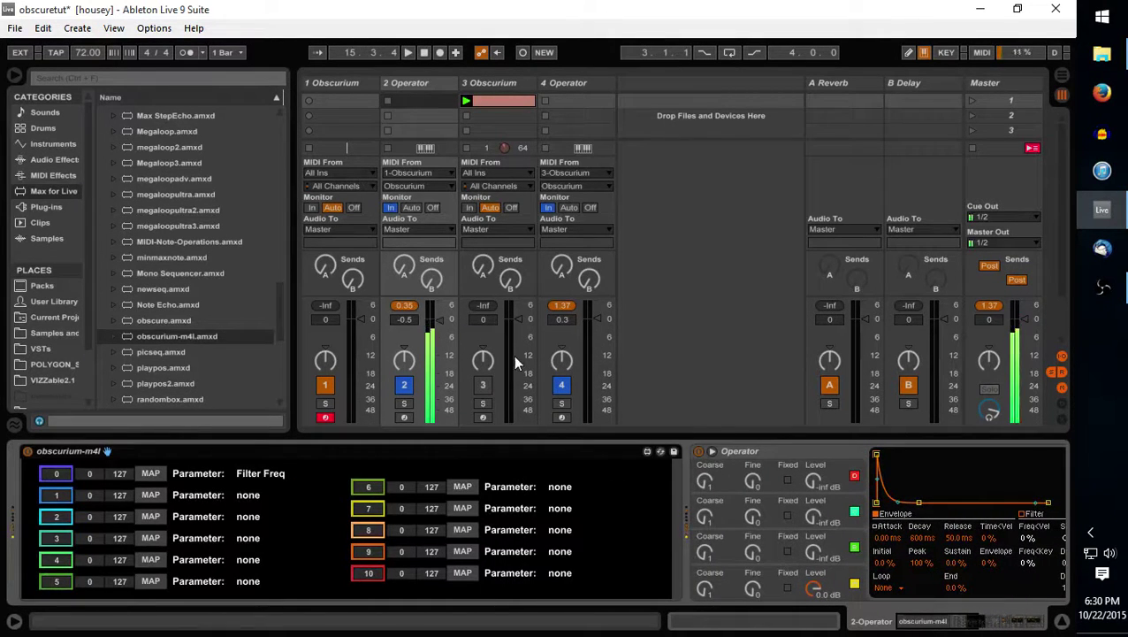
click(92, 474)
mouse_move(93, 473)
mouse_down()
mouse_move(93, 449)
mouse_move(120, 489)
mouse_move(93, 482)
mouse_up()
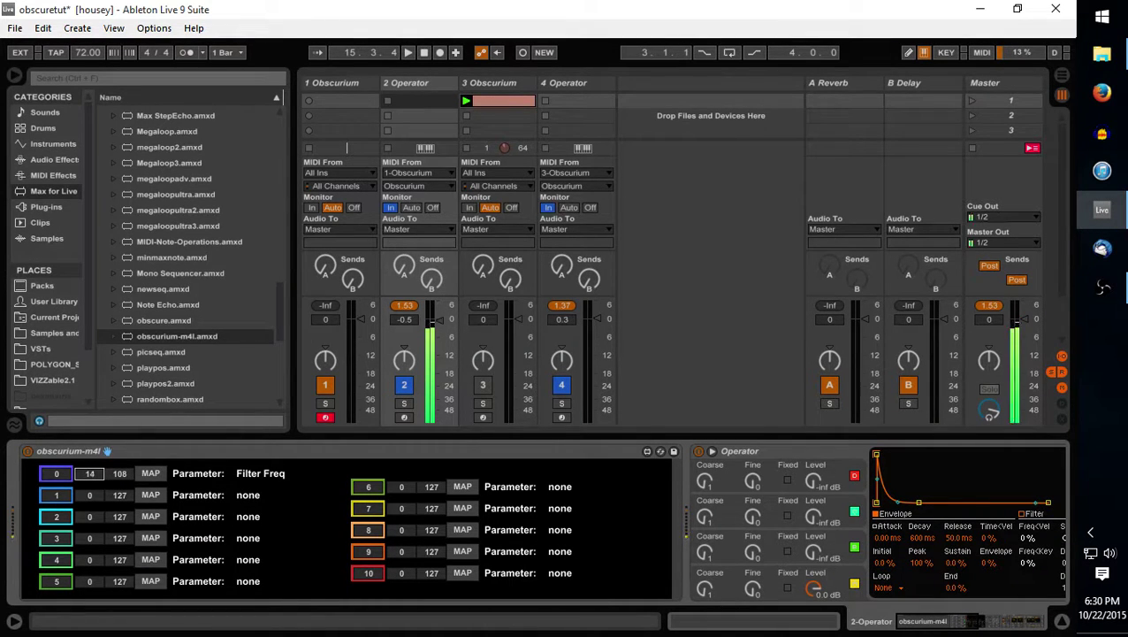
drag(924, 623, 899, 624)
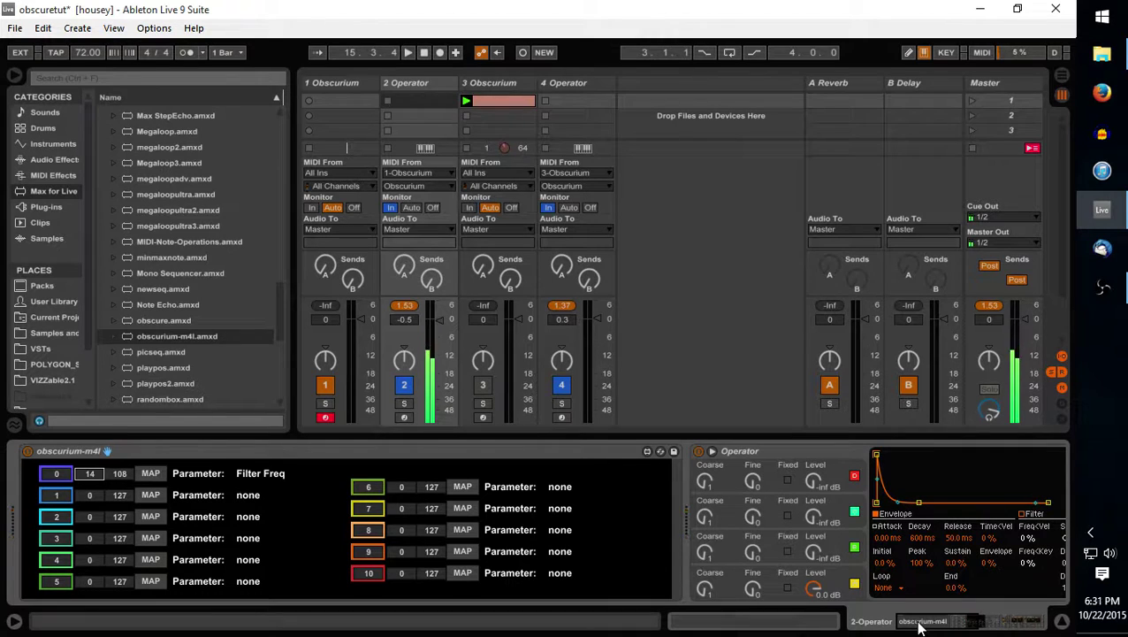
Map obscurium-m4l's second slot to Operator's Osc-B Level with a maximum of 77
mouse_move(922, 624)
mouse_down()
mouse_move(937, 627)
mouse_move(906, 624)
mouse_up()
click(149, 495)
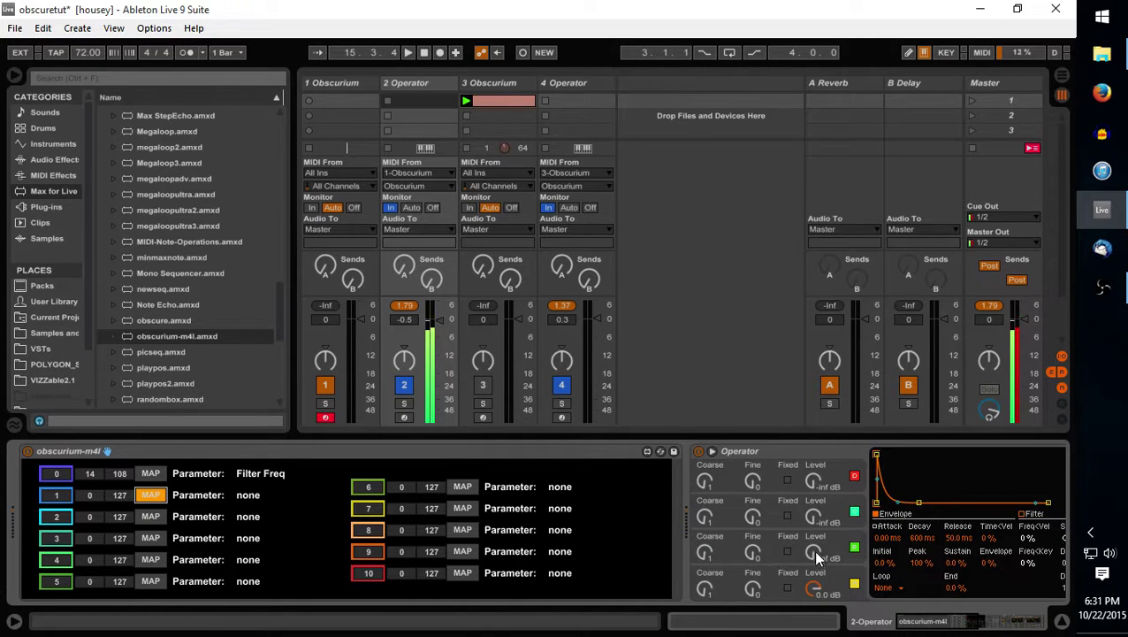
drag(814, 558, 815, 547)
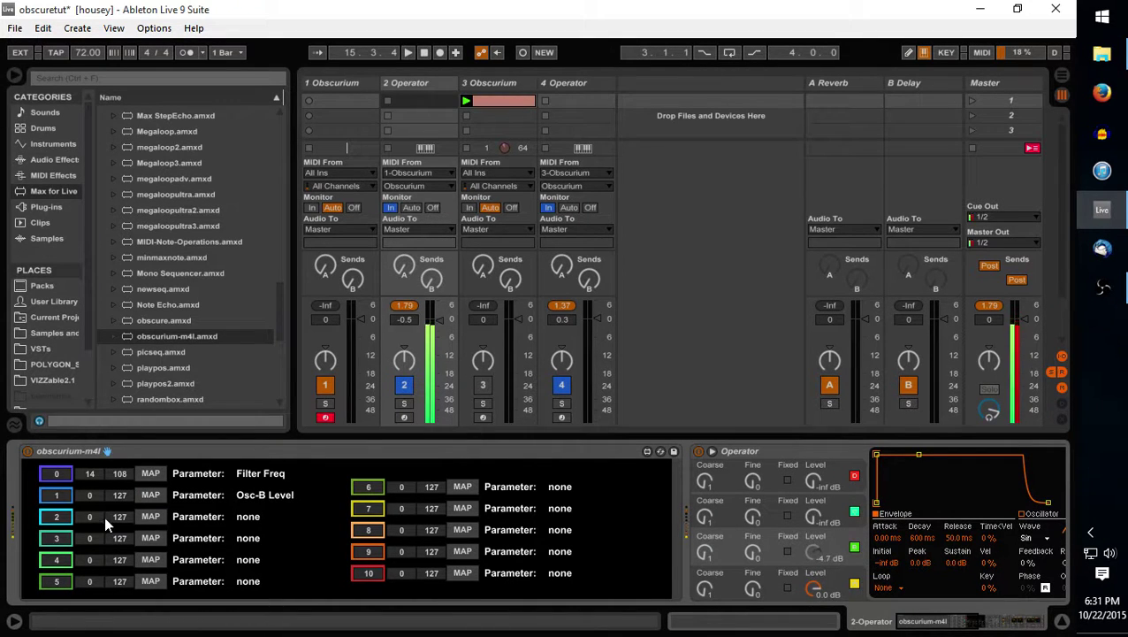
drag(90, 517, 116, 522)
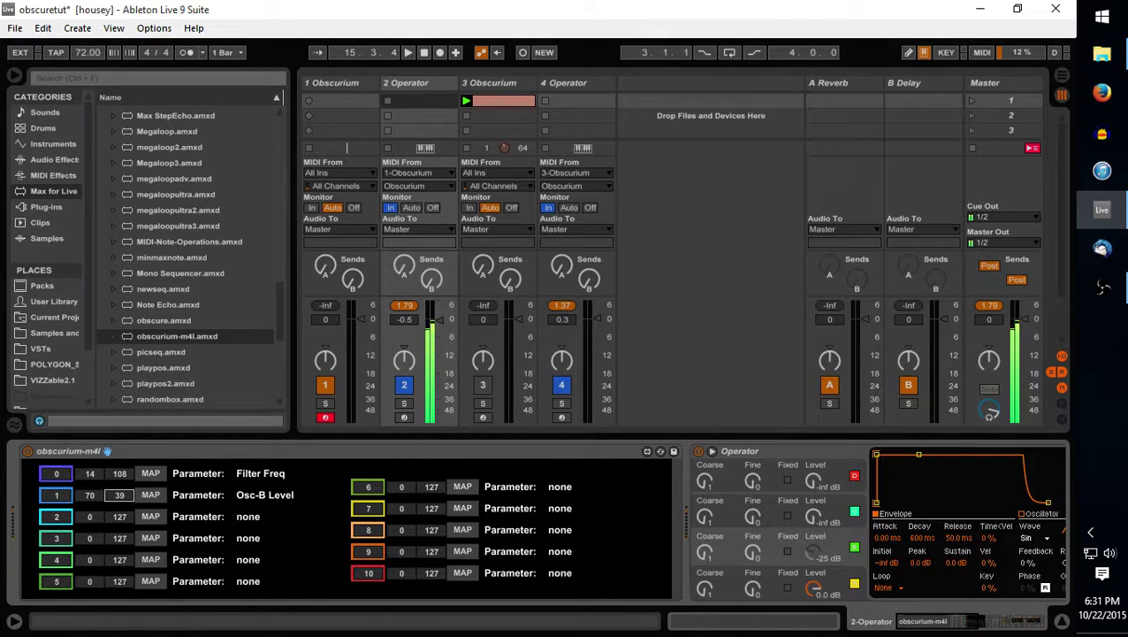
drag(120, 495, 86, 495)
Select track 1 and open the Obscurium editor's General MIDI CC assignment panel
click(346, 101)
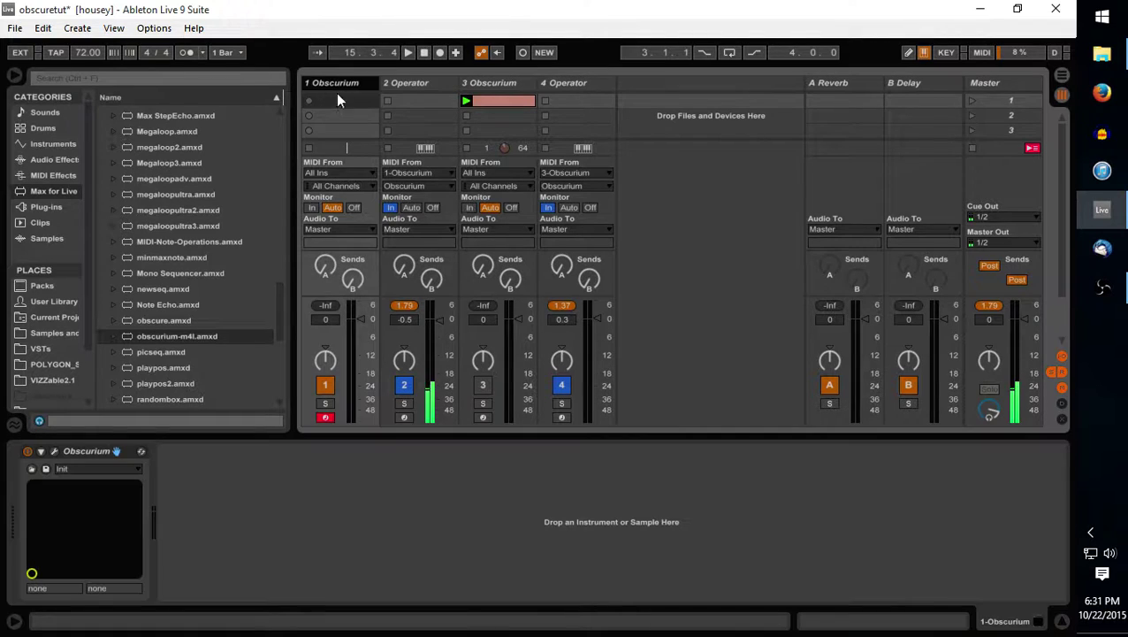
click(55, 451)
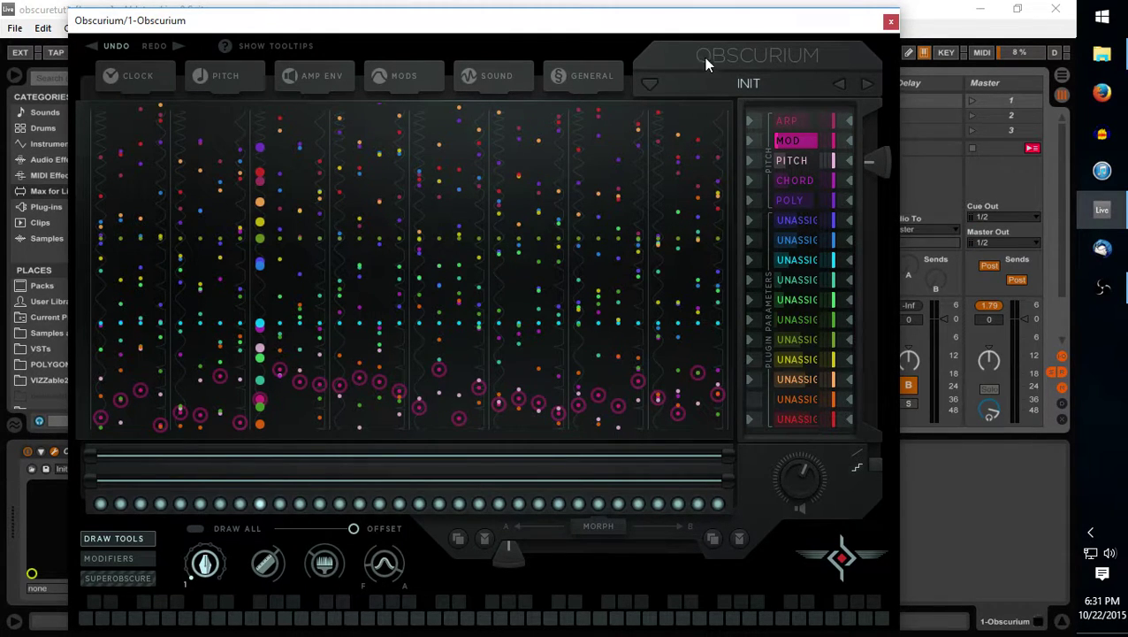
click(588, 83)
click(695, 108)
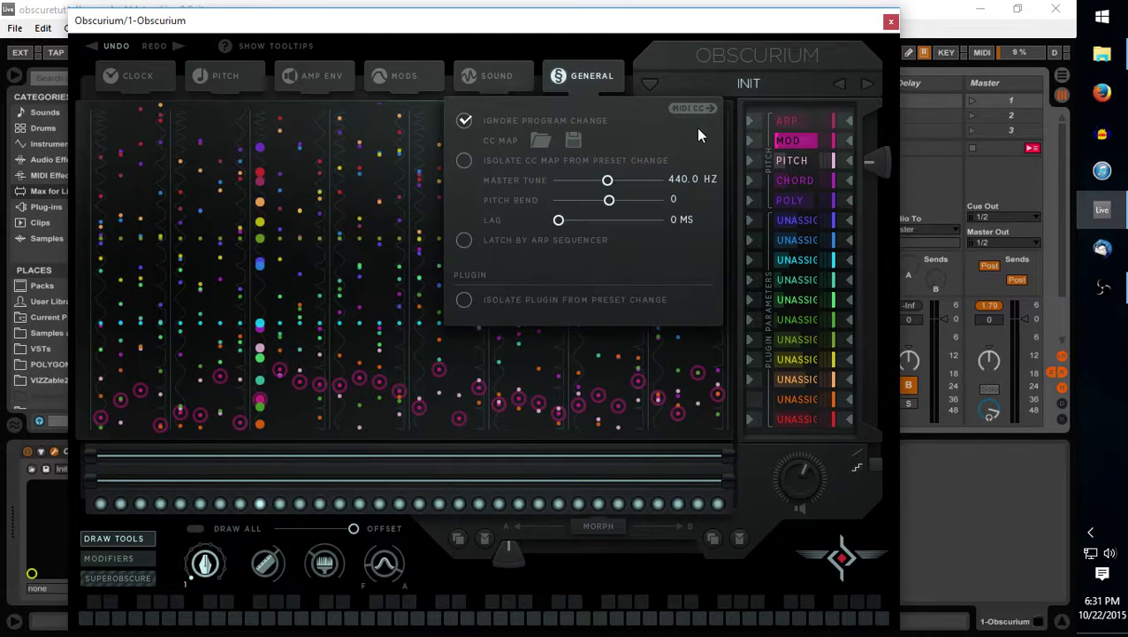
click(692, 109)
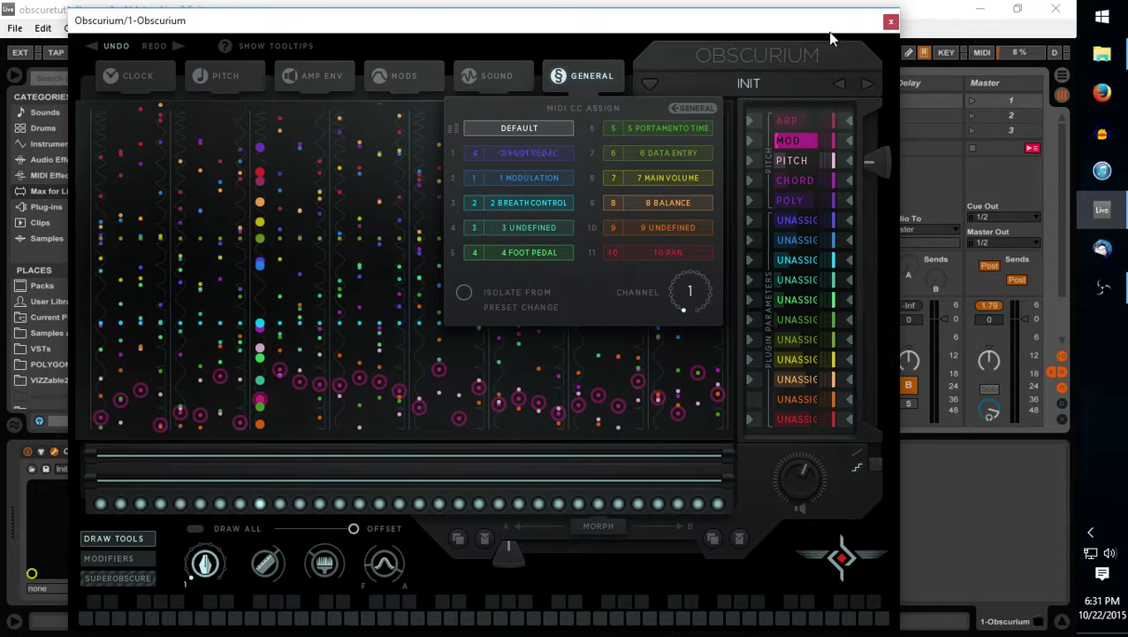
Close the editor, select the 2 Operator track and set the Filter Freq slot's CC number to 4
click(891, 20)
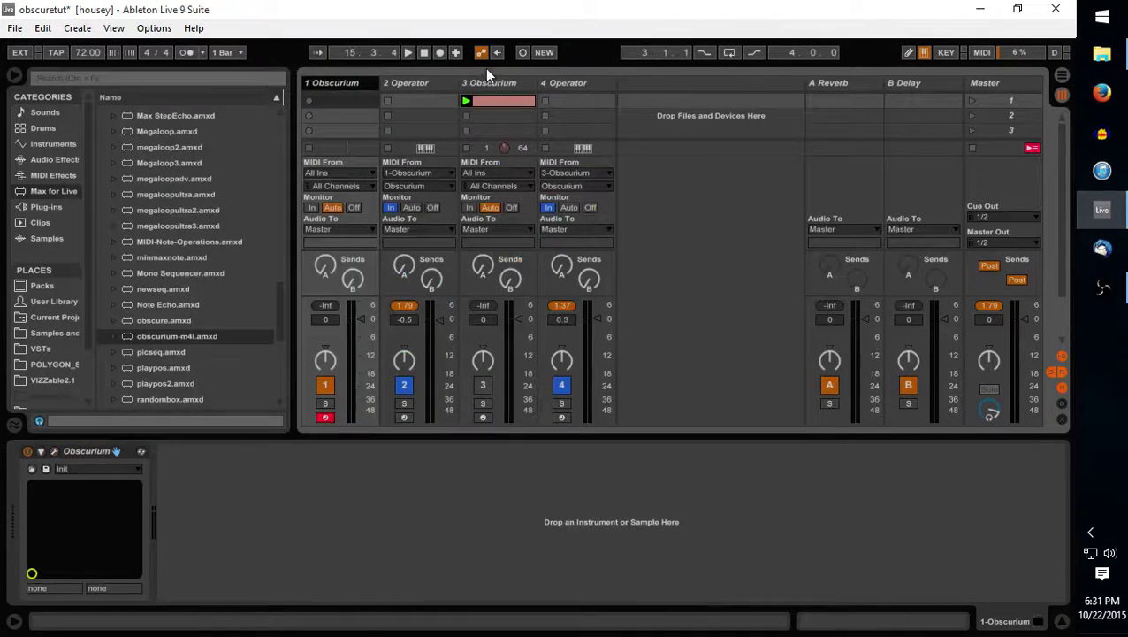
click(418, 82)
drag(56, 474, 56, 465)
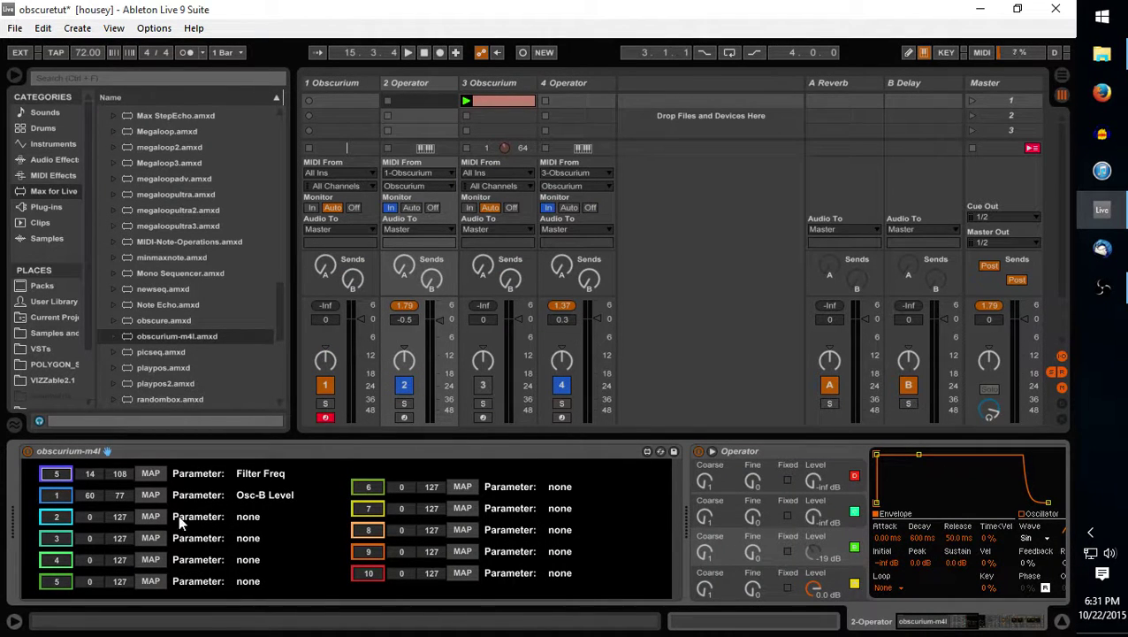
drag(57, 474, 56, 483)
mouse_move(920, 619)
mouse_down()
mouse_move(999, 626)
mouse_move(902, 627)
mouse_up()
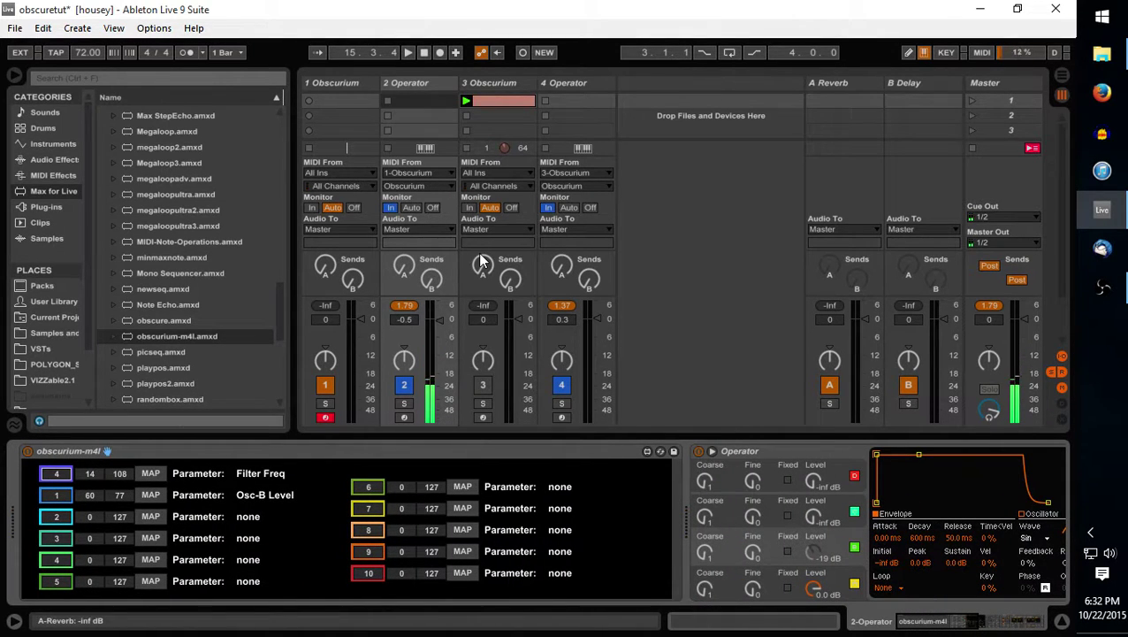
Select track 3, launch its clip, and check its Obscurium editor before closing it
click(504, 83)
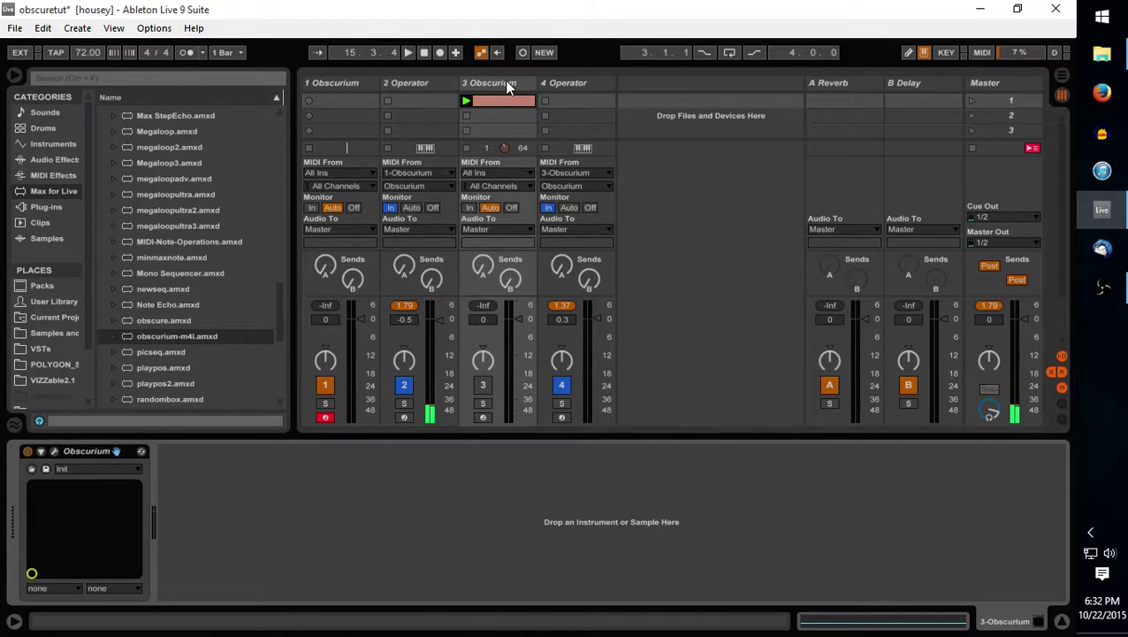
click(465, 102)
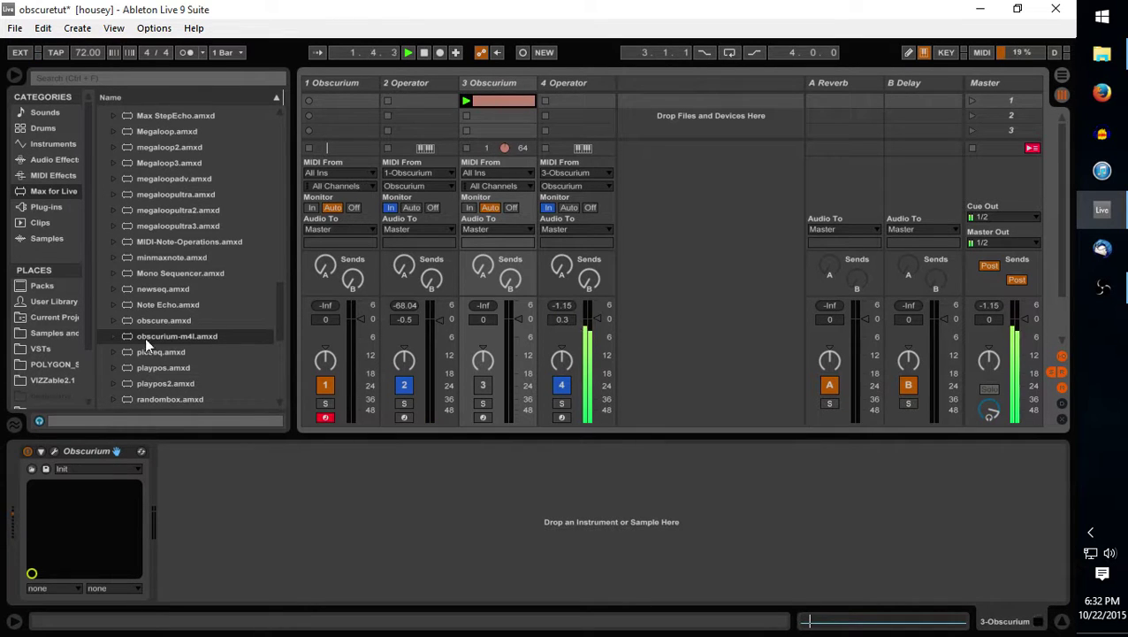
click(53, 451)
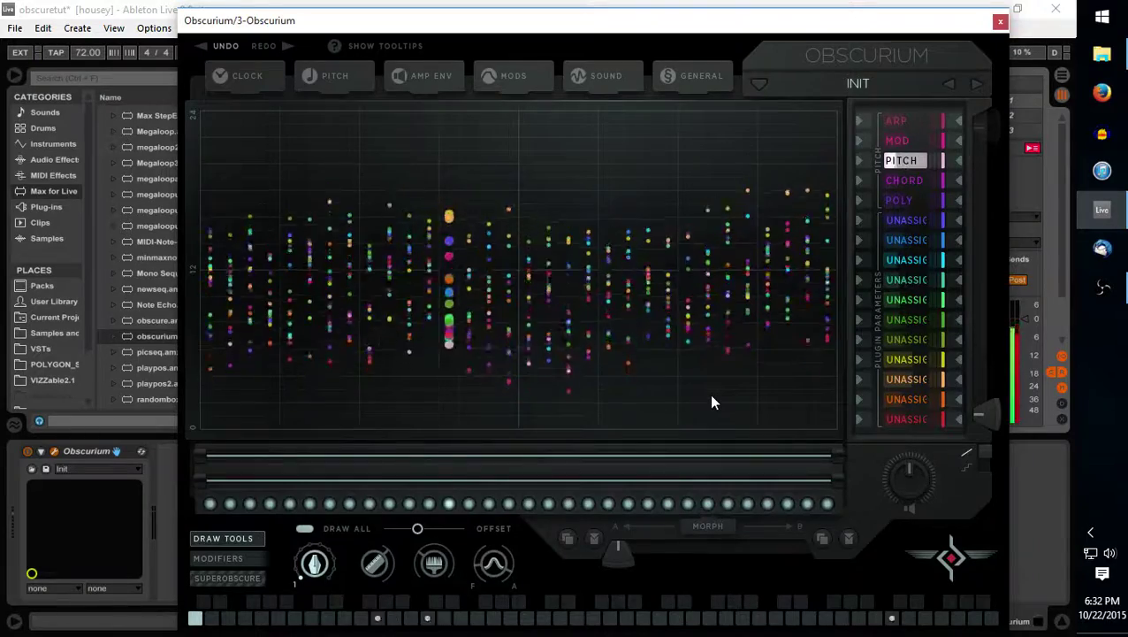
click(1001, 22)
Select the 4 Operator track and scroll its device chain to inspect the Reverb device
click(573, 85)
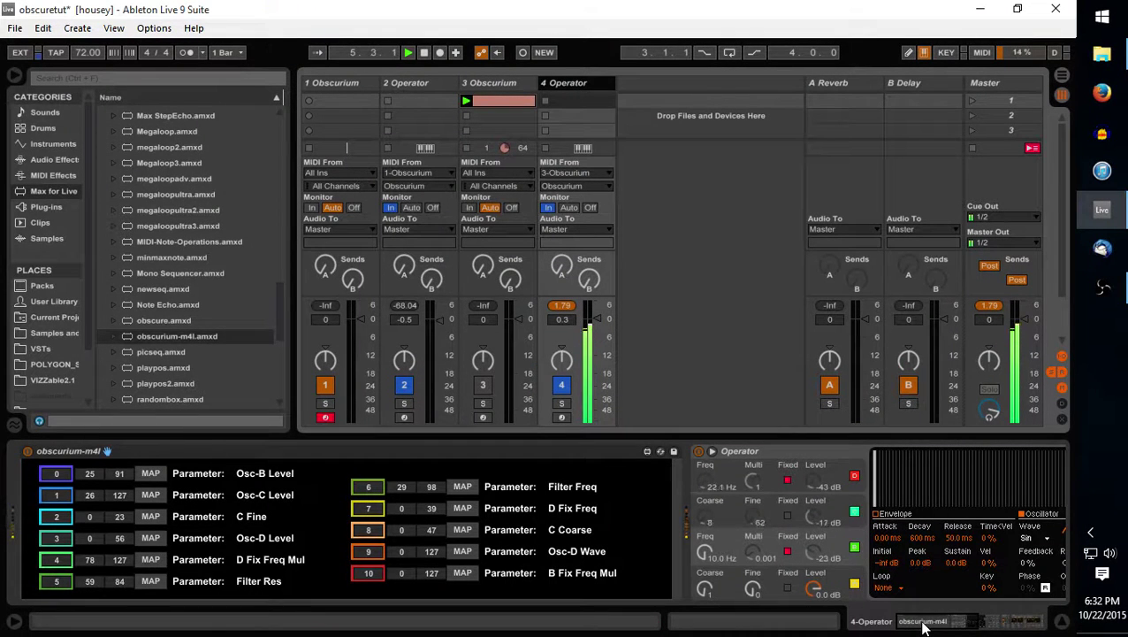
drag(927, 627, 958, 634)
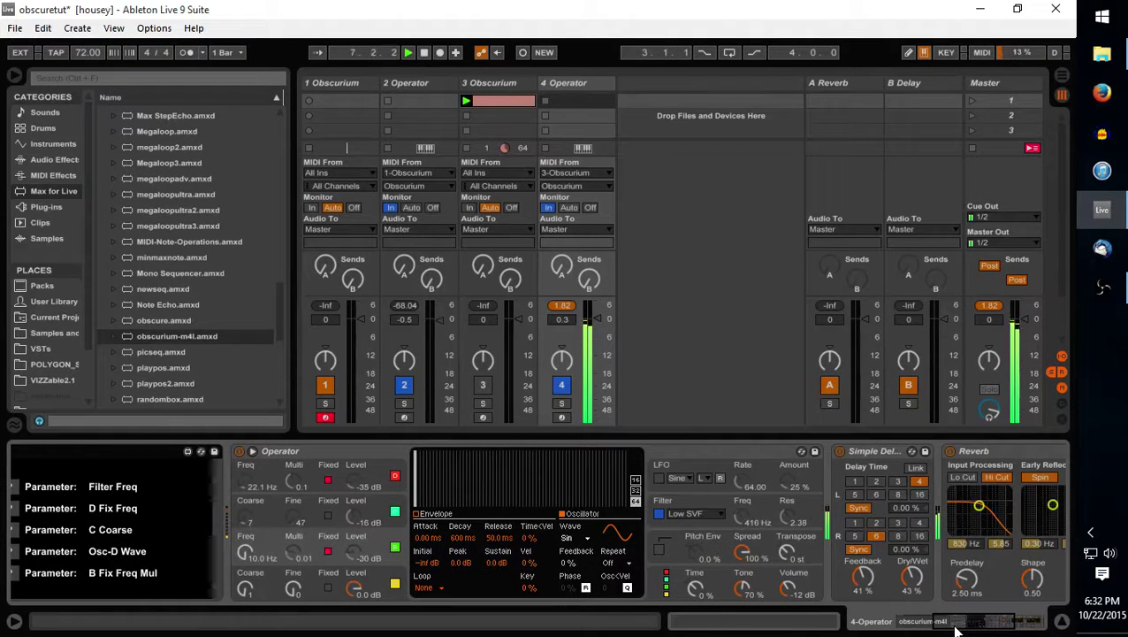
drag(955, 630, 910, 625)
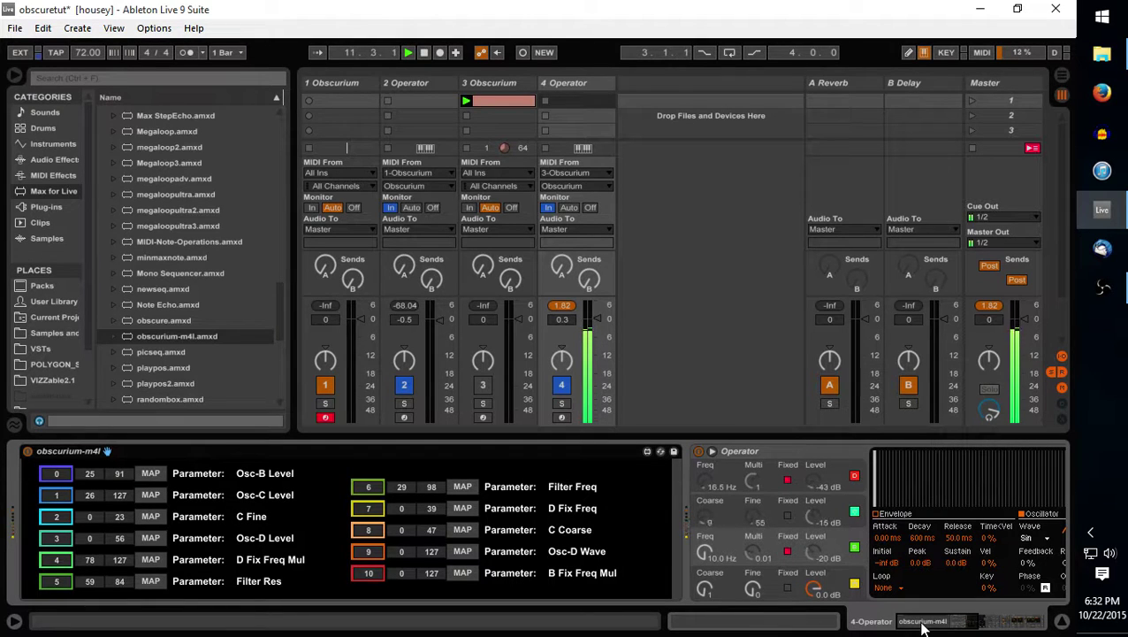
Map obscurium-m4l slot 10 to Reverb DecayTime and shorten the decay time
click(462, 572)
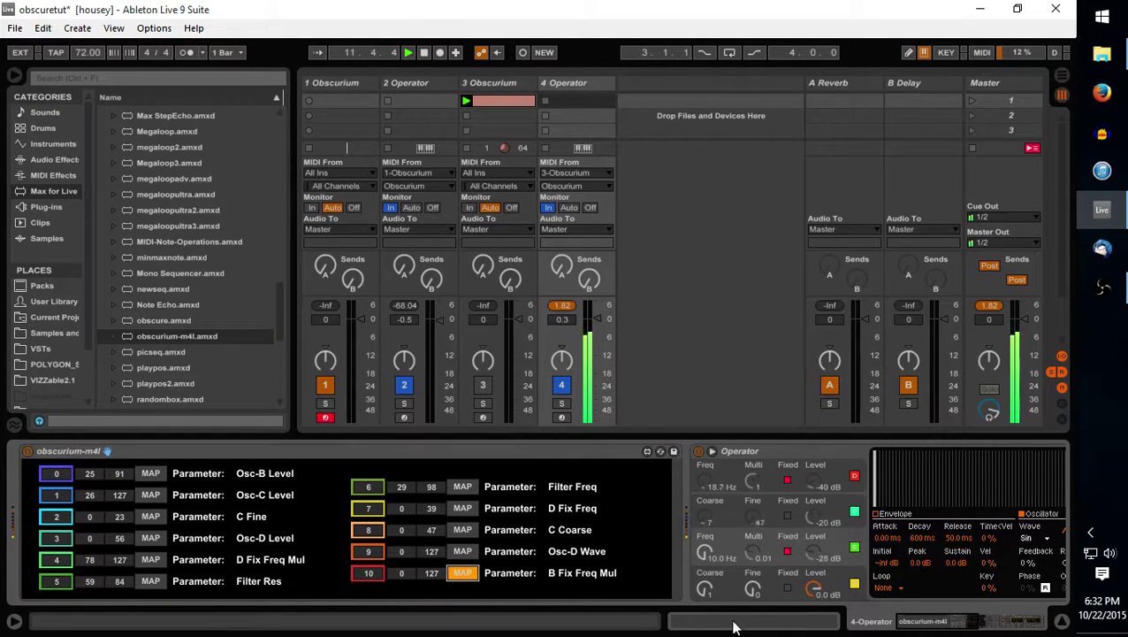
click(936, 620)
drag(968, 622, 1002, 617)
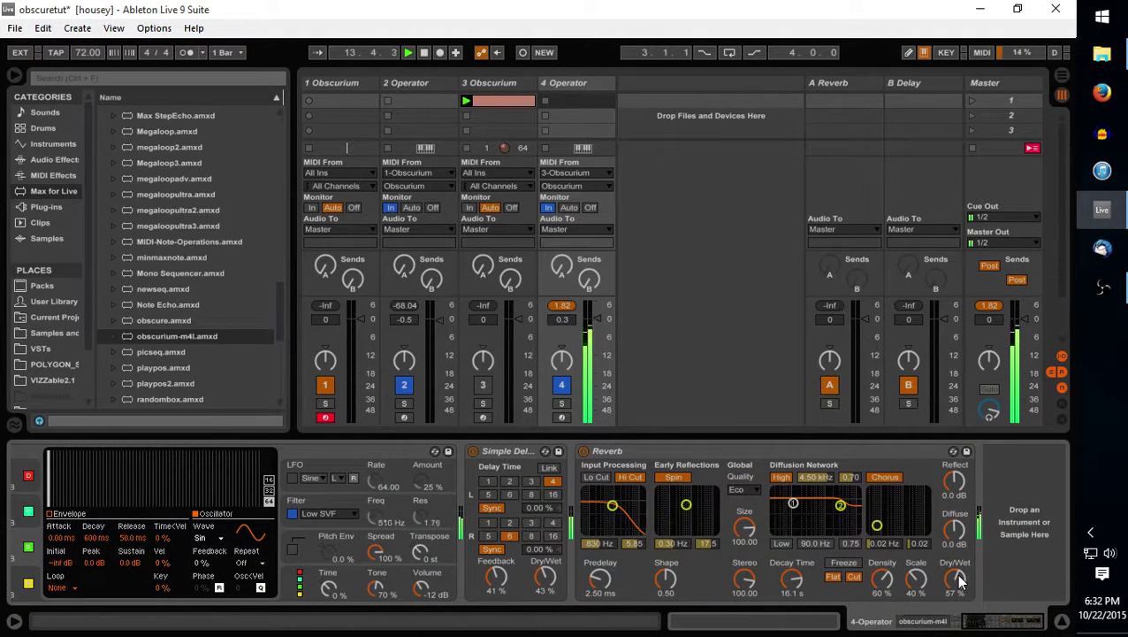
drag(789, 578, 820, 616)
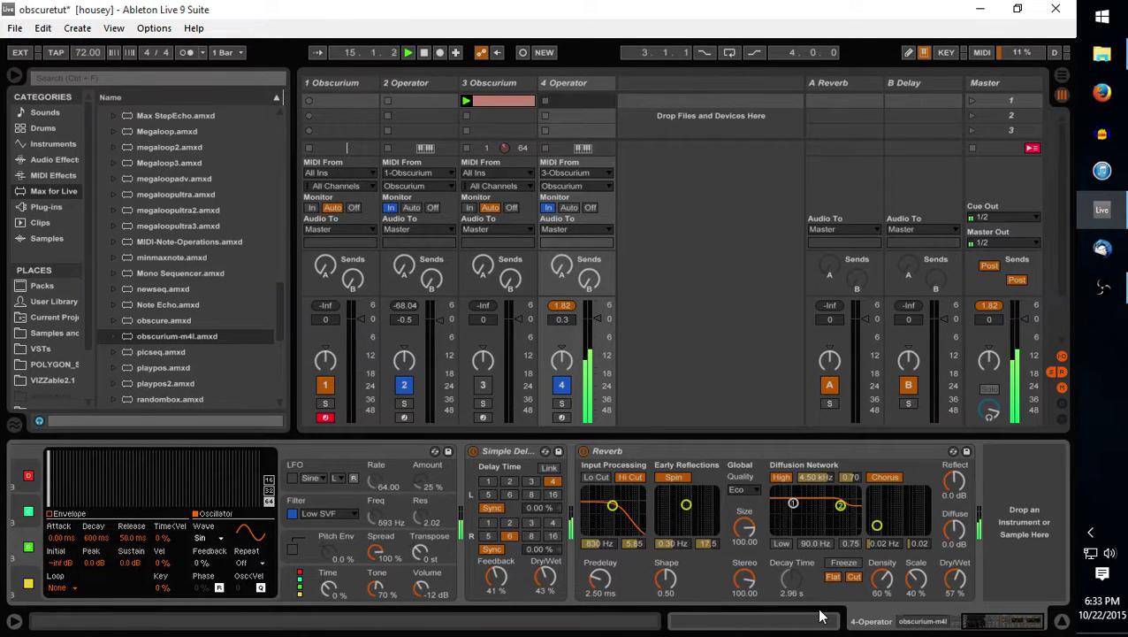
drag(987, 623, 917, 624)
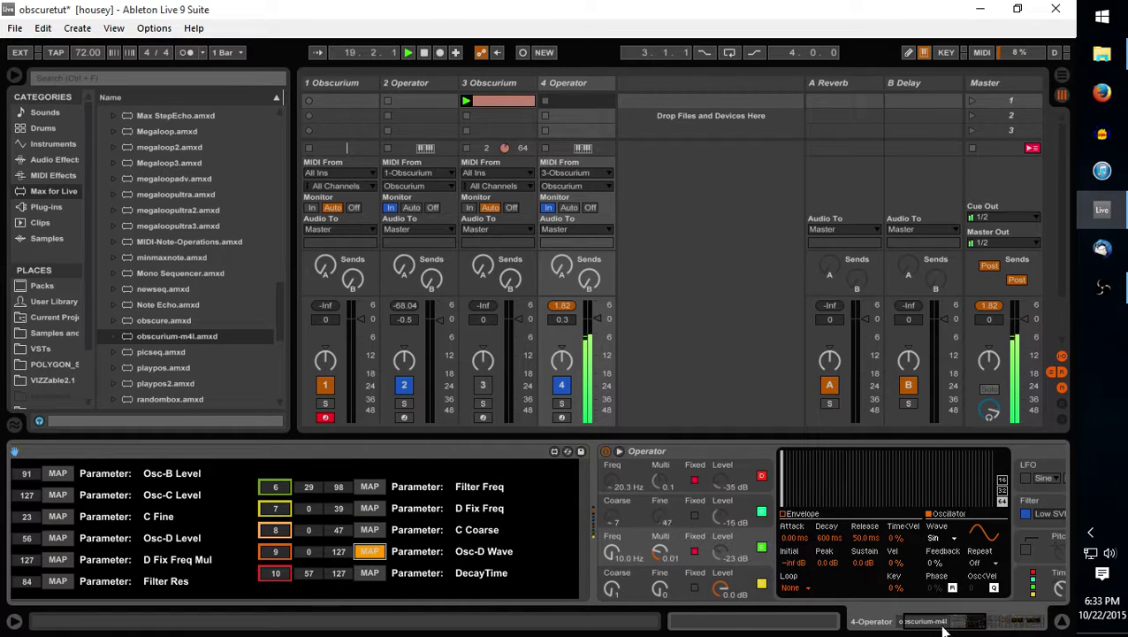
mouse_move(937, 619)
mouse_down()
mouse_move(999, 619)
mouse_move(944, 627)
mouse_up()
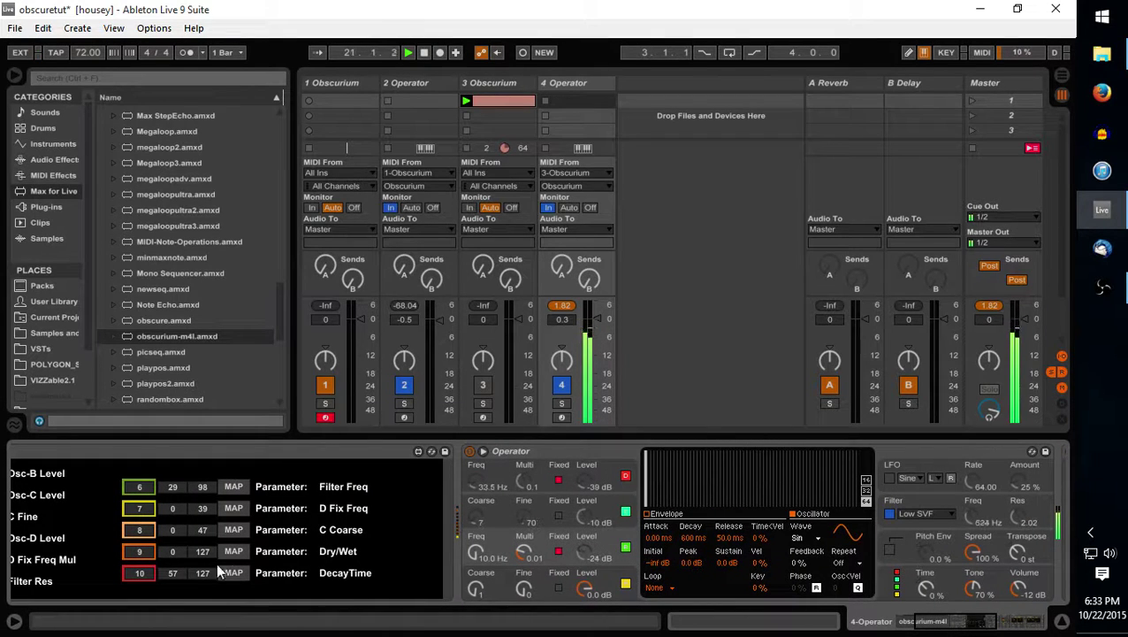
Raise the DecayTime slot's minimum to 57 and stop playback
drag(168, 551, 168, 498)
drag(168, 551, 168, 547)
drag(939, 621, 989, 634)
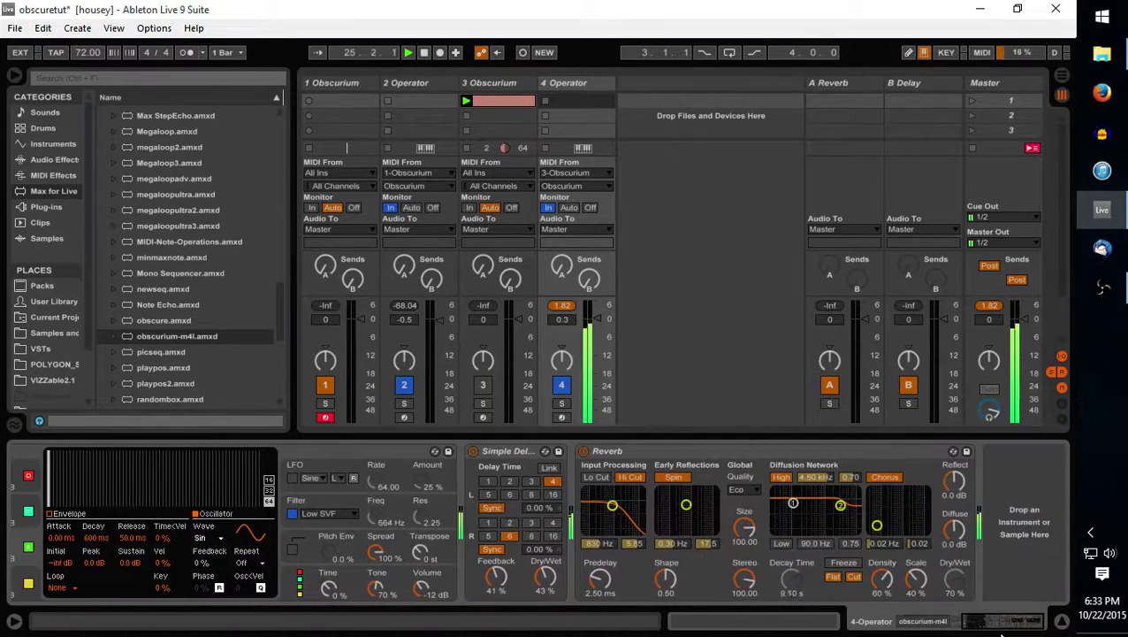
click(424, 53)
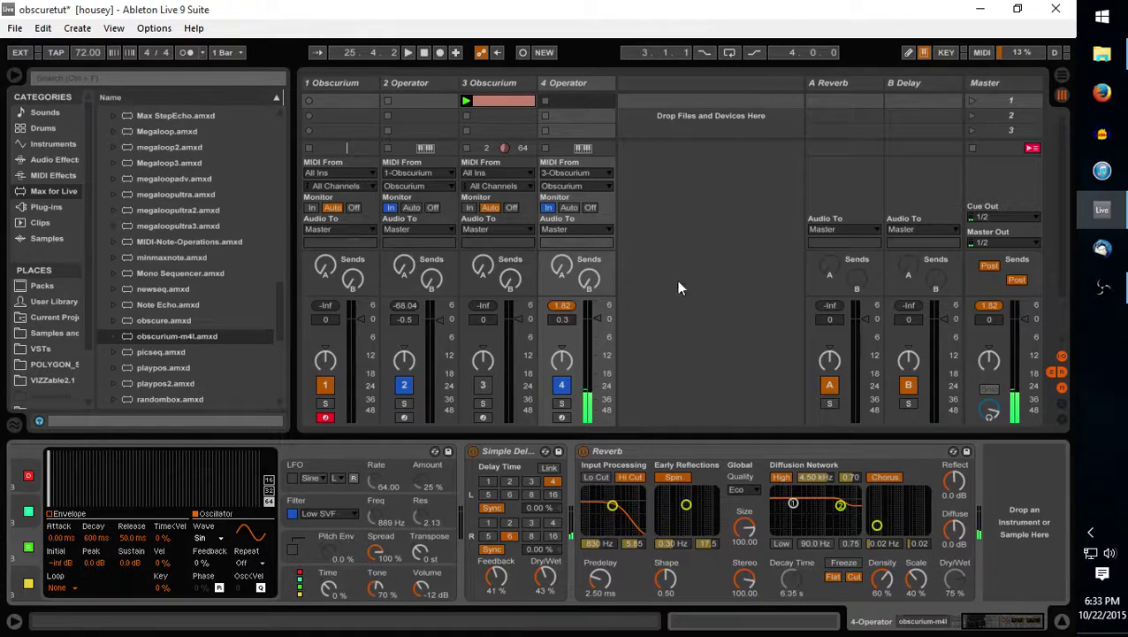
drag(998, 619, 924, 635)
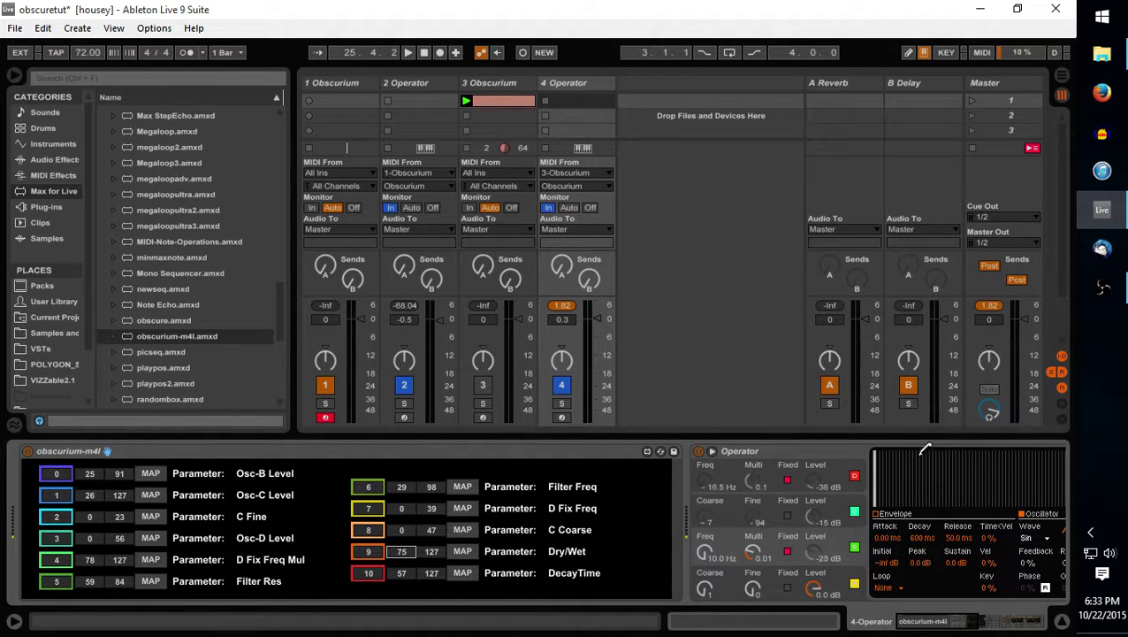
Arm the 4 Operator track and record a new MIDI clip into its clip slot
click(561, 416)
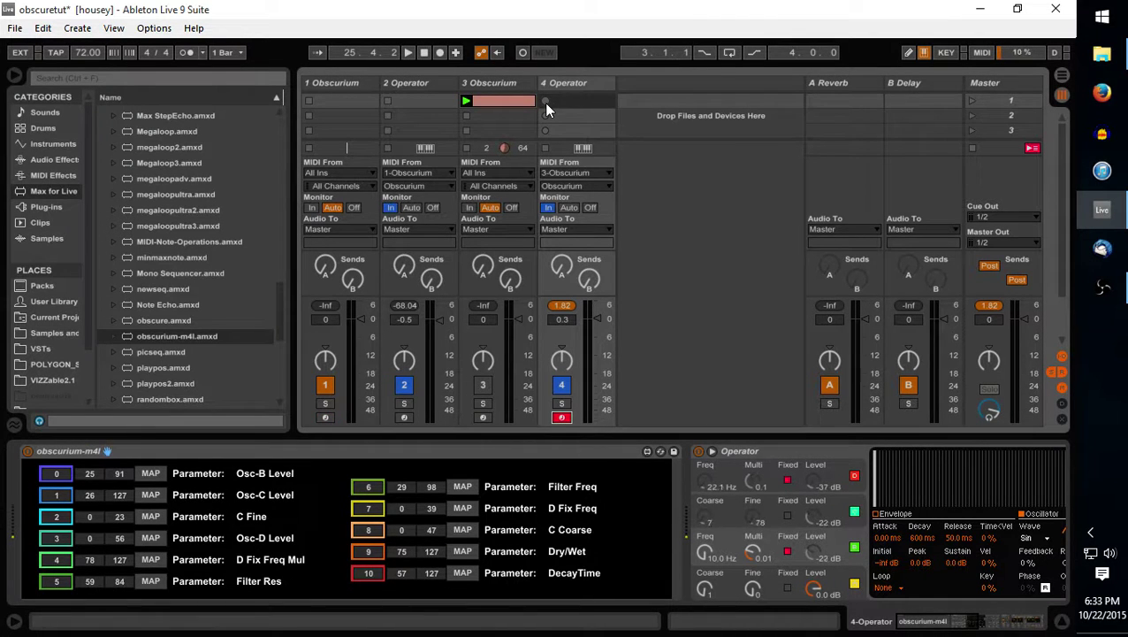
double_click(494, 104)
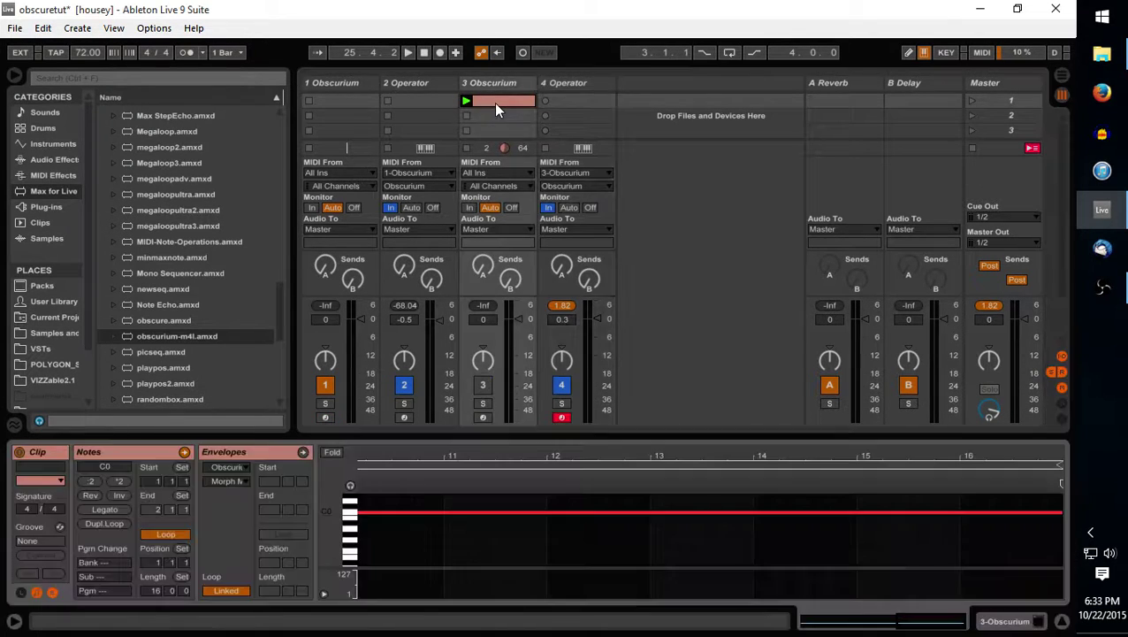
click(565, 83)
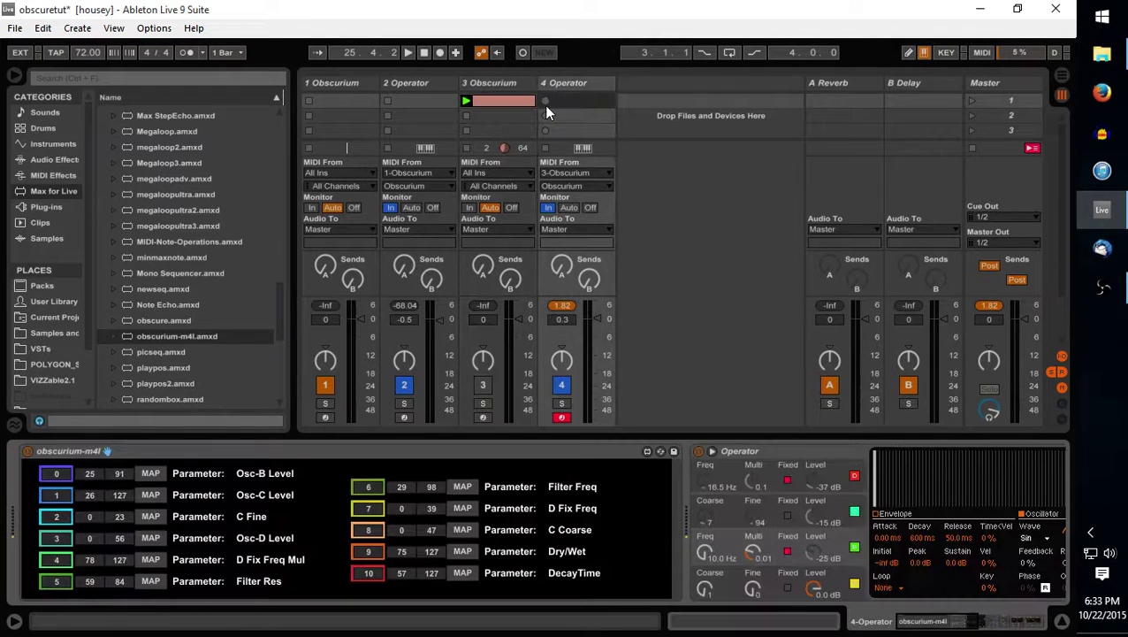
click(545, 101)
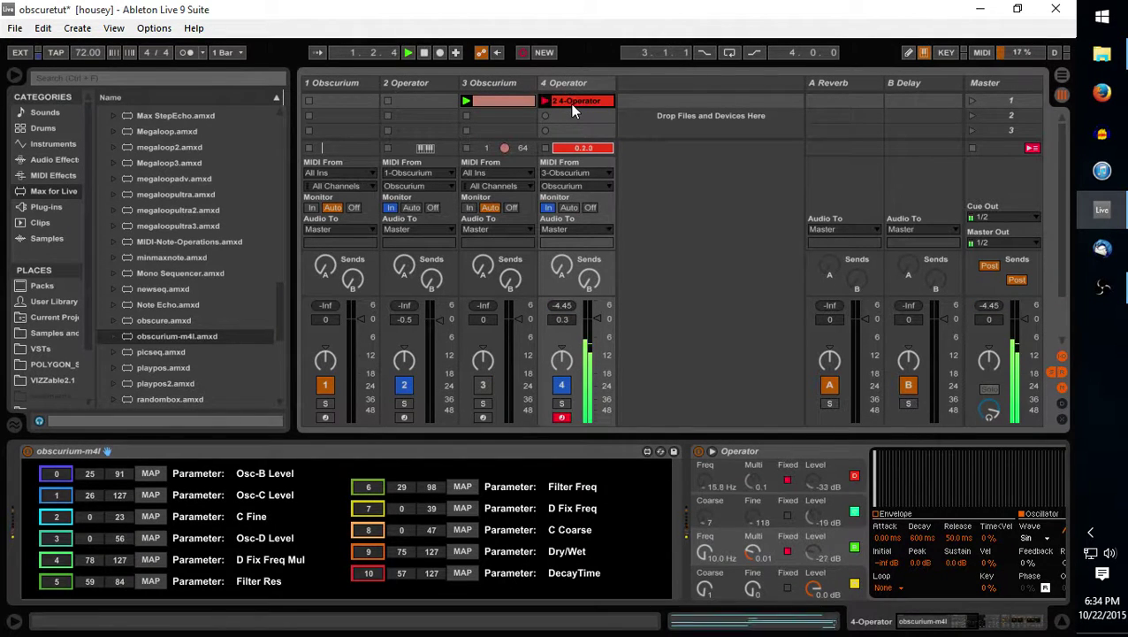
click(570, 103)
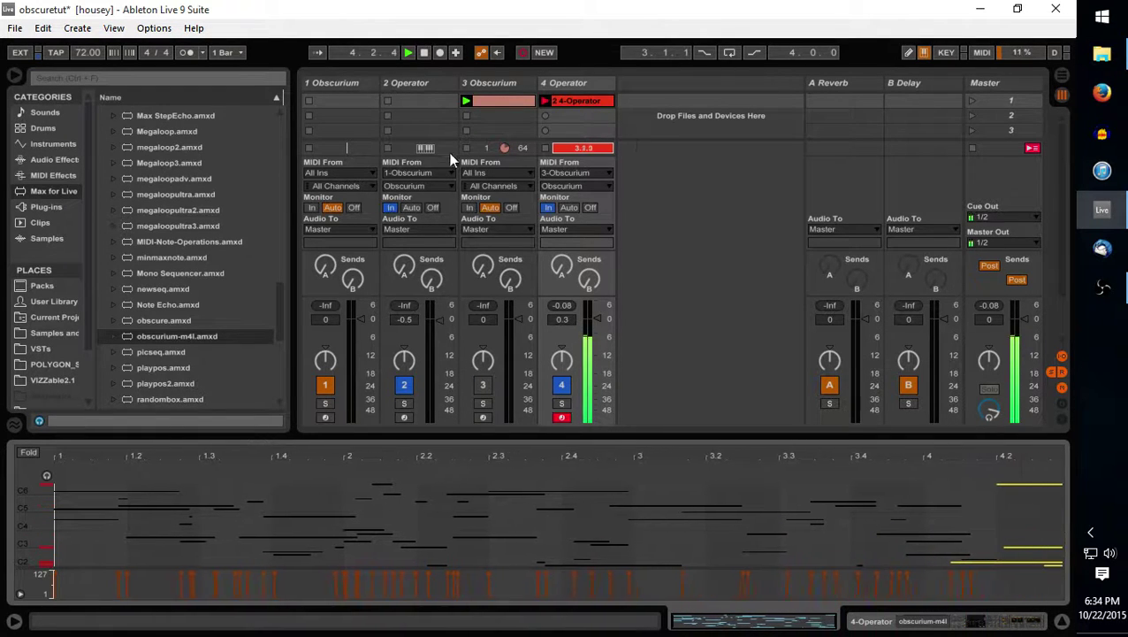
click(545, 149)
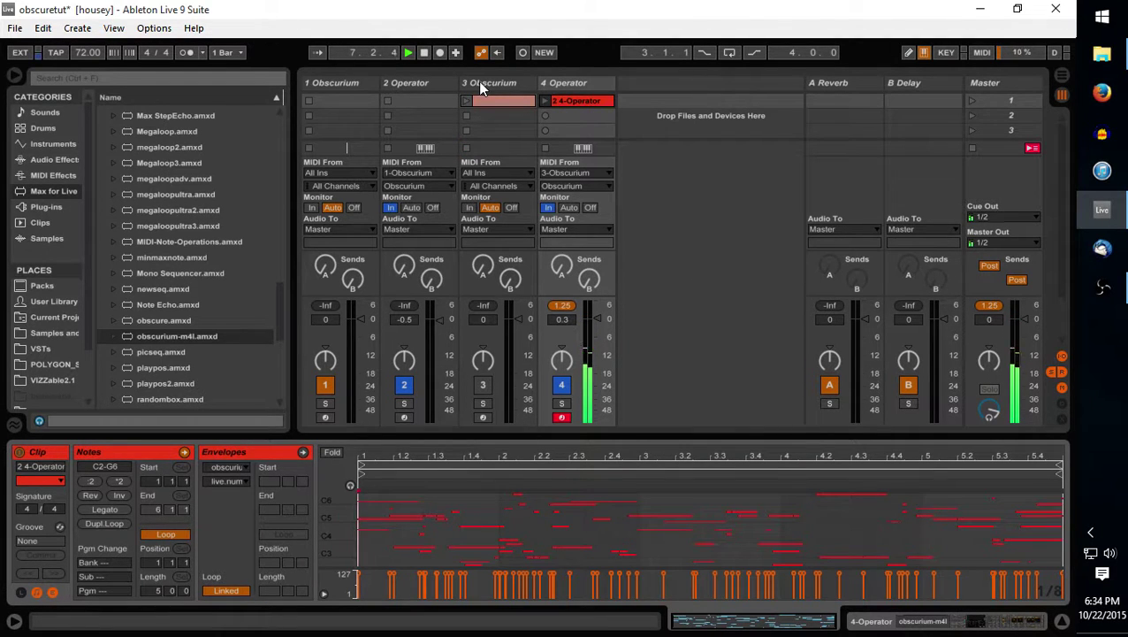
Set the 4 Operator track's Monitor to Auto and MIDI From to All Ins
click(569, 208)
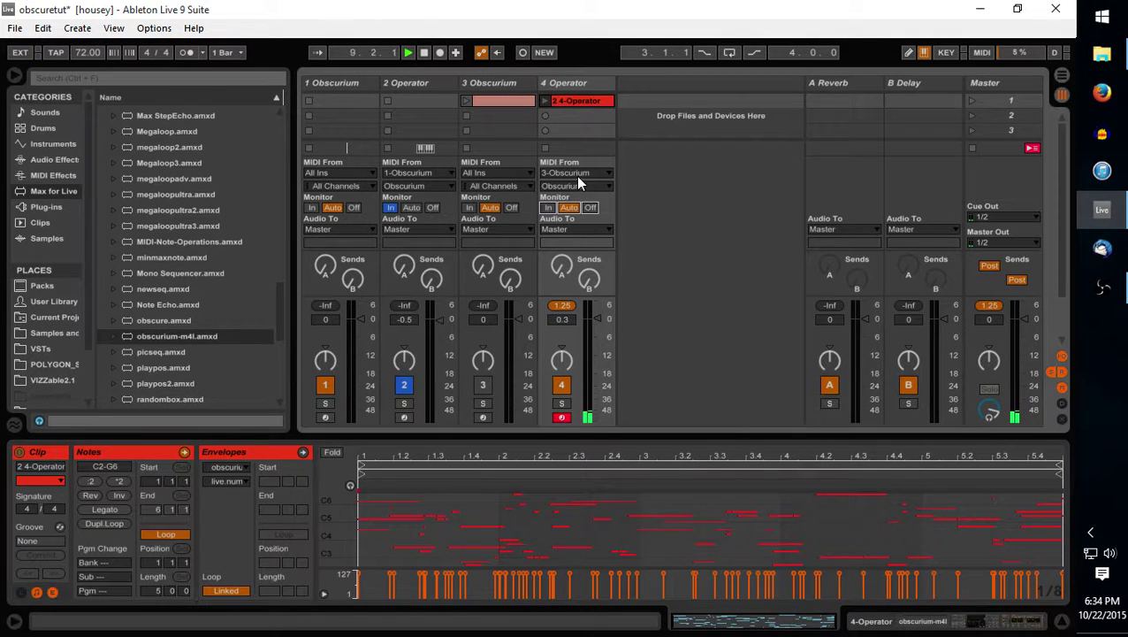
click(579, 175)
click(576, 184)
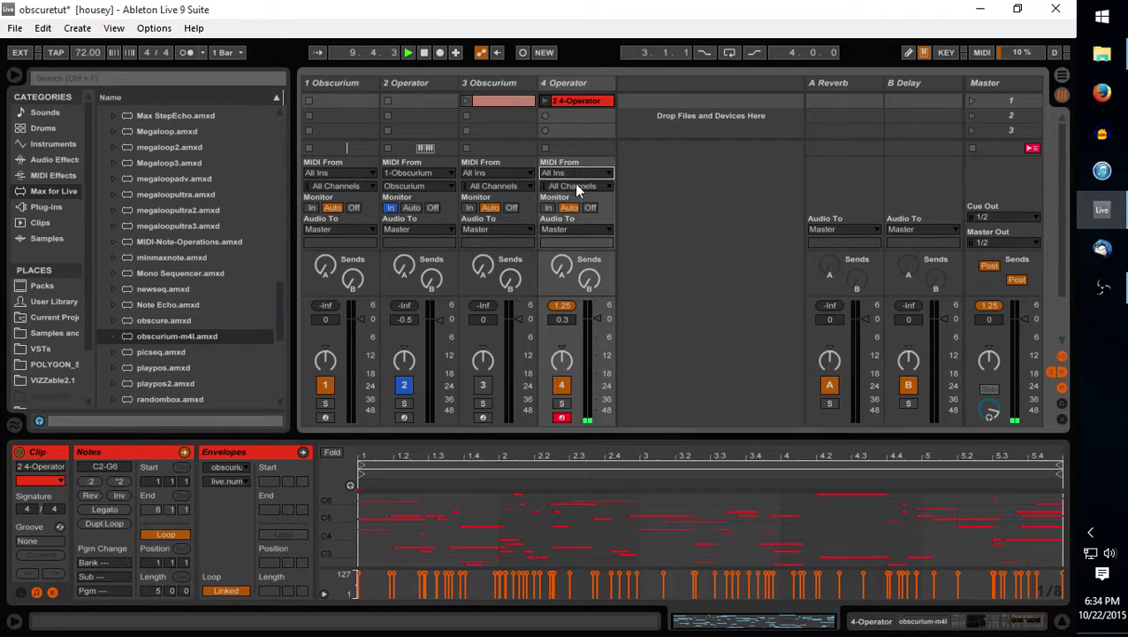
Switch off the Obscurium device and play back the recorded 4-Operator clip
click(488, 83)
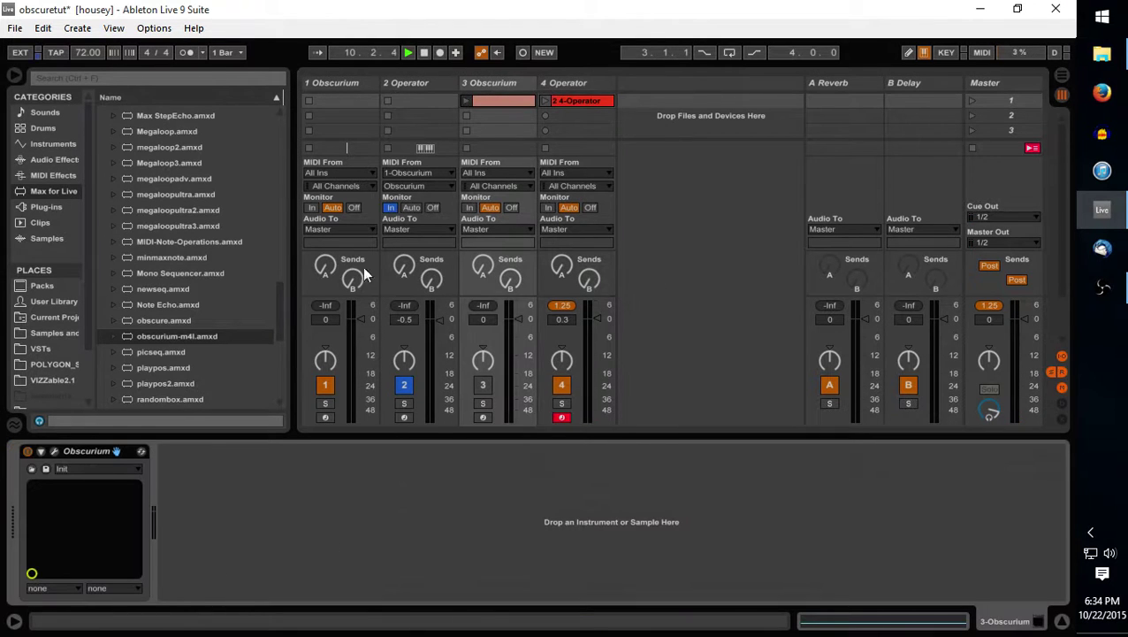
click(28, 451)
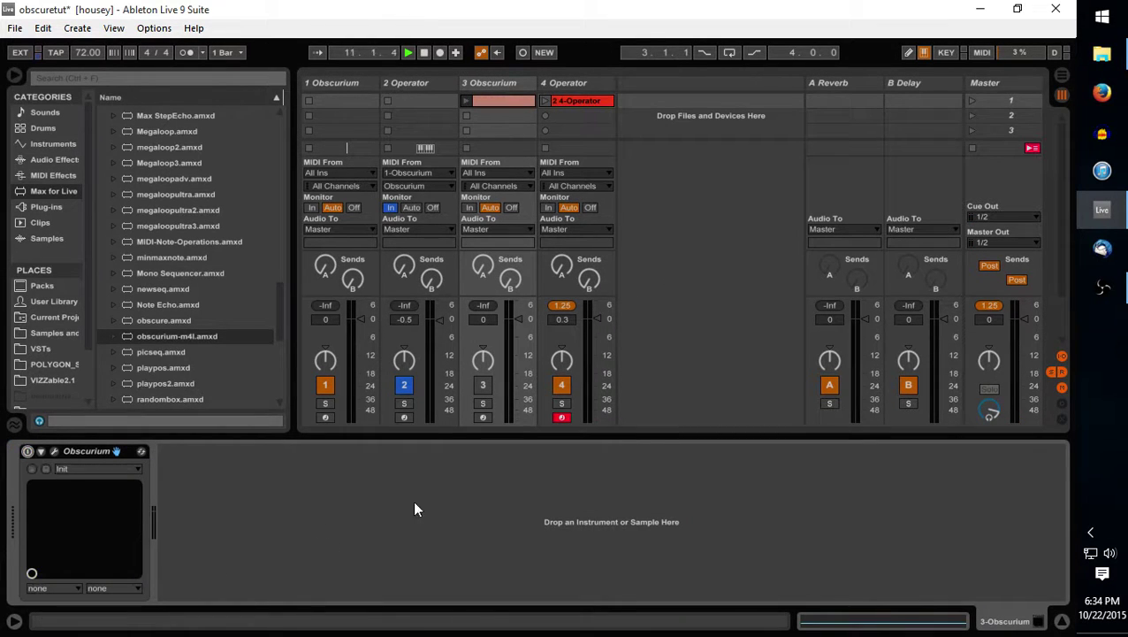
click(571, 104)
click(545, 101)
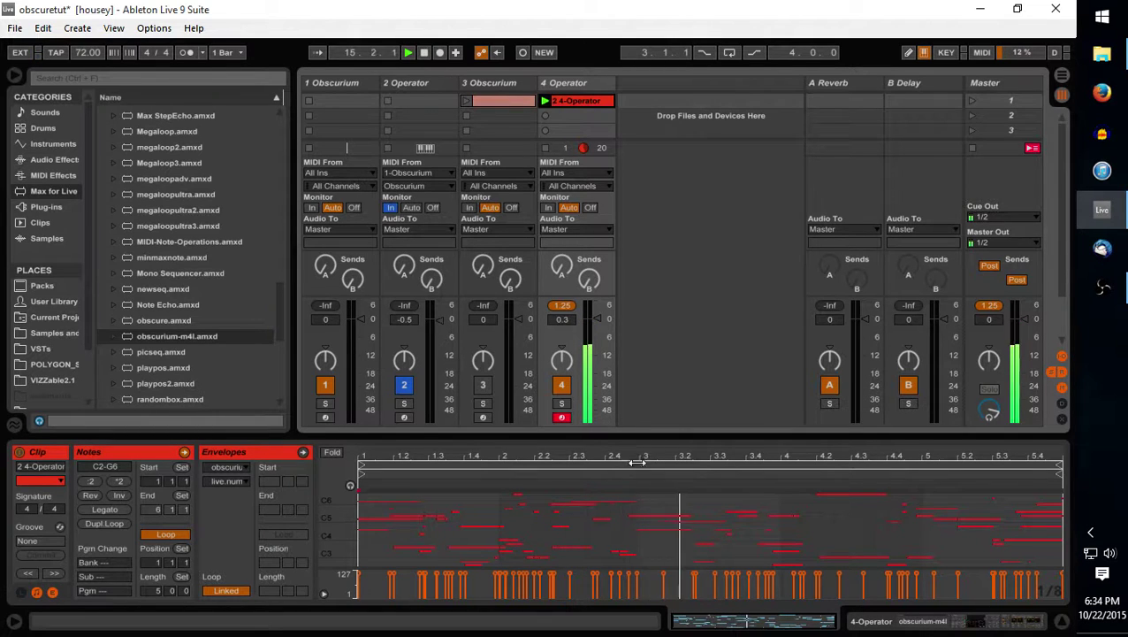
Show Operator envelopes for the clip and browse its available parameters
click(231, 466)
click(247, 504)
click(232, 480)
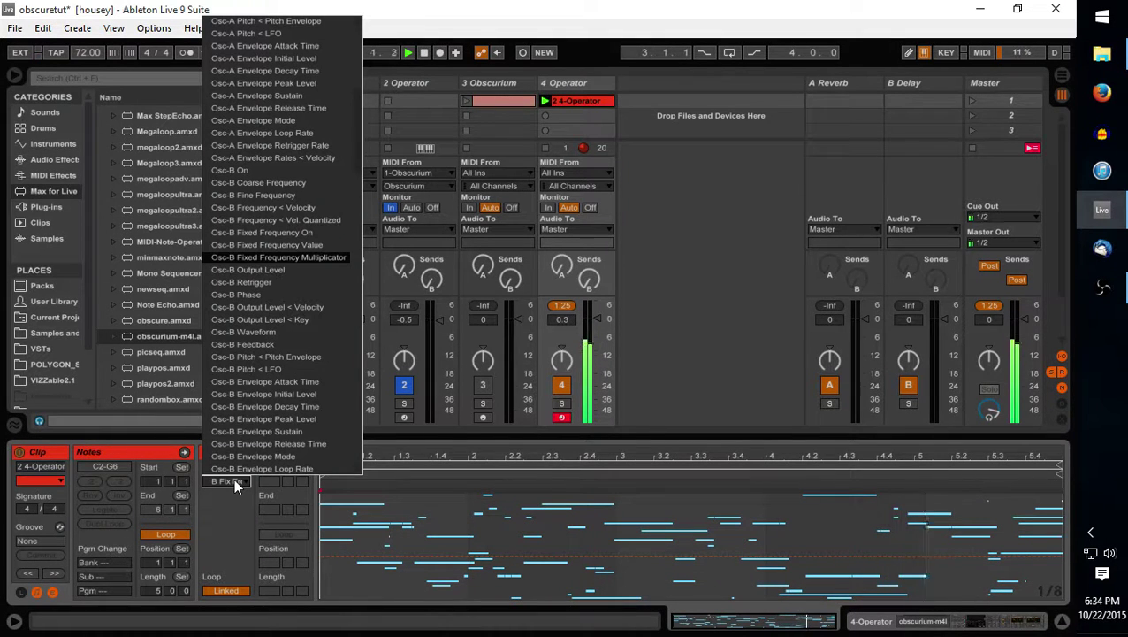
scroll(252, 442, down, 3)
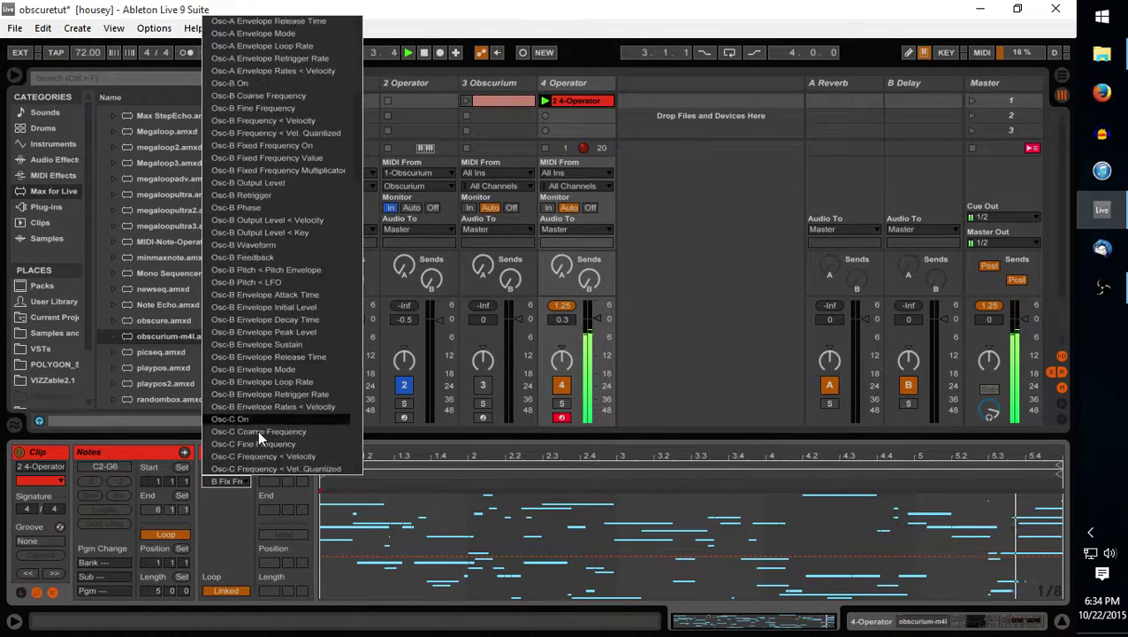
scroll(257, 430, down, 3)
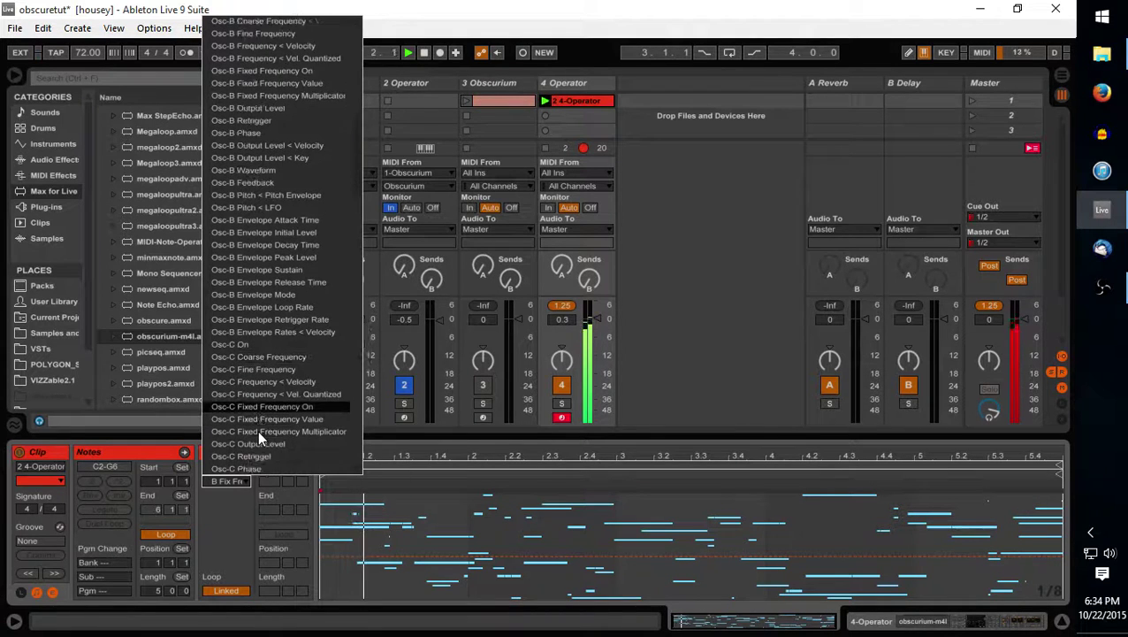
scroll(258, 430, down, 4)
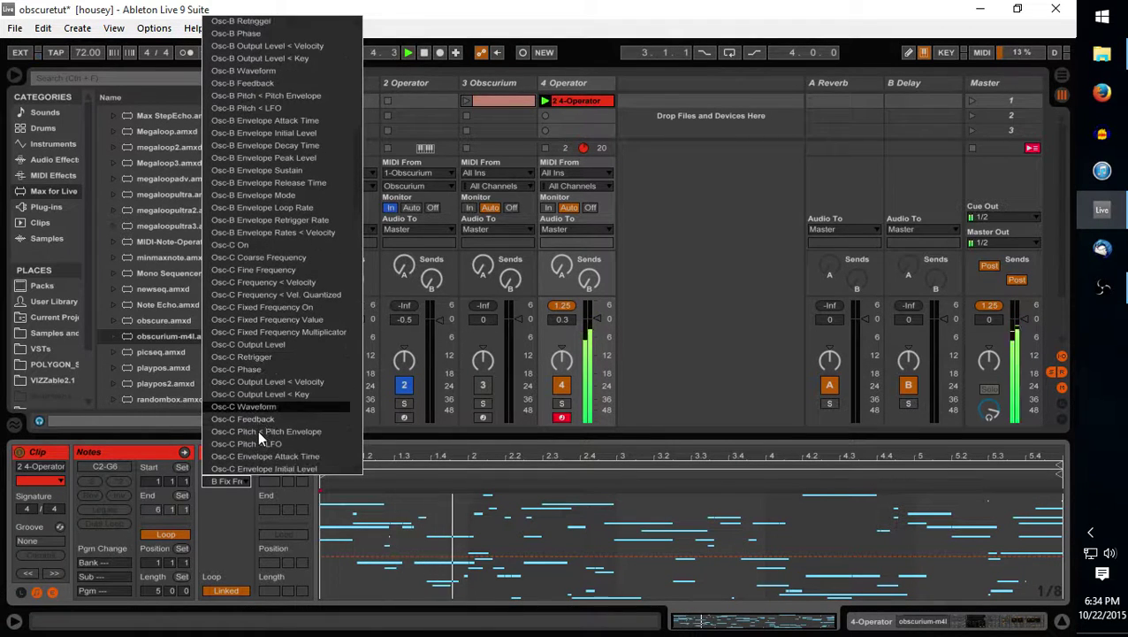
scroll(257, 430, down, 6)
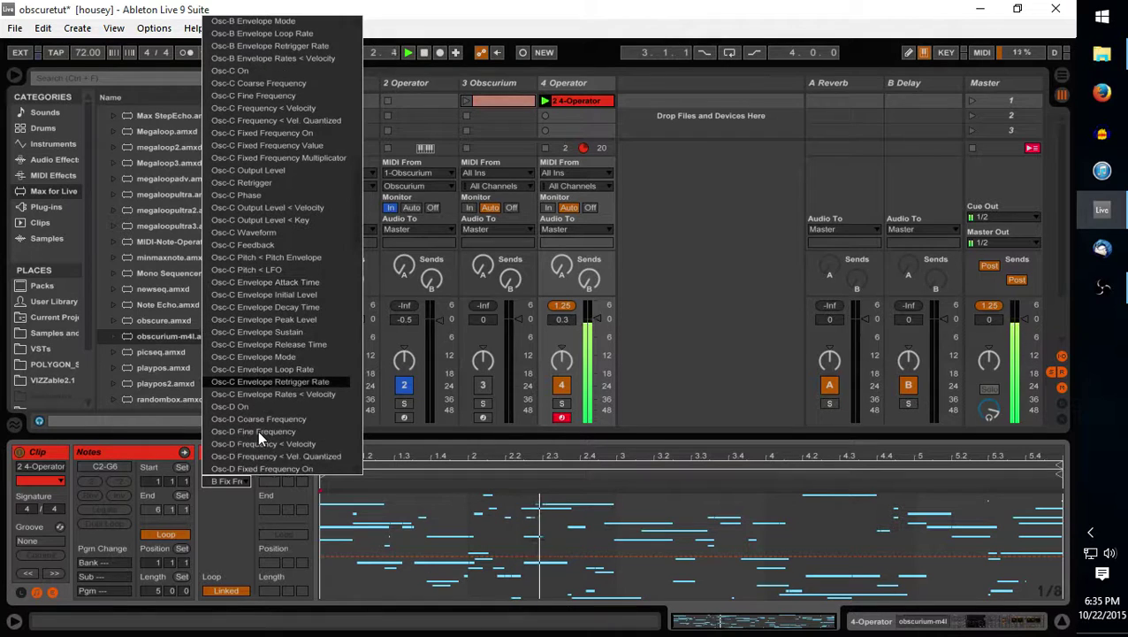
scroll(262, 482, down, 5)
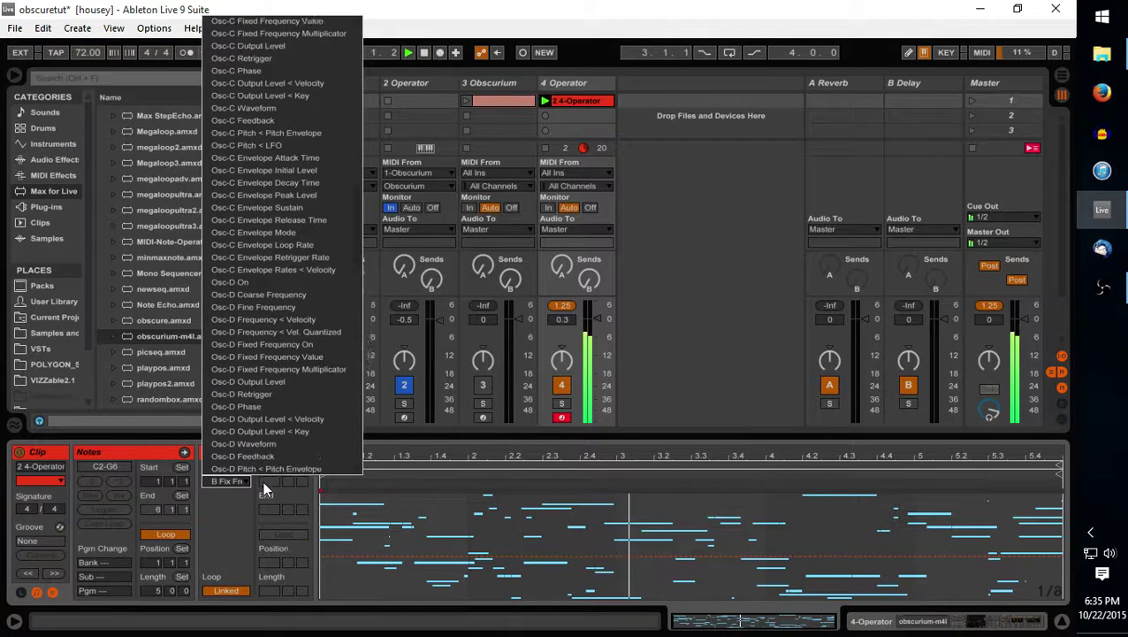
click(253, 487)
Switch the clip's envelope source to MIDI Ctrl and review the controller list
click(227, 466)
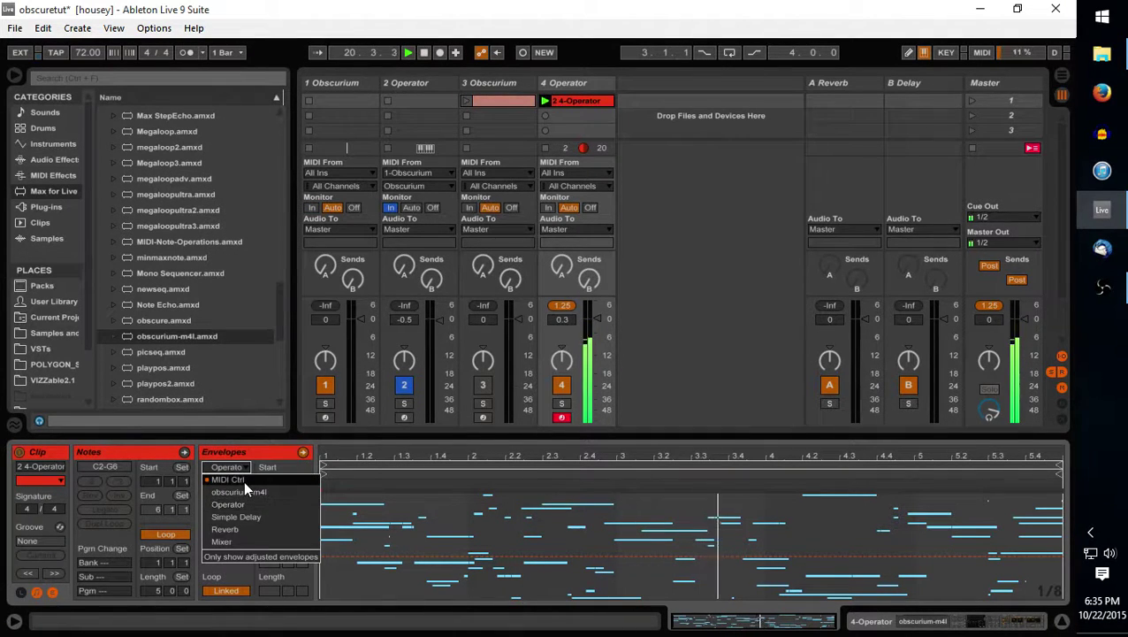
click(251, 478)
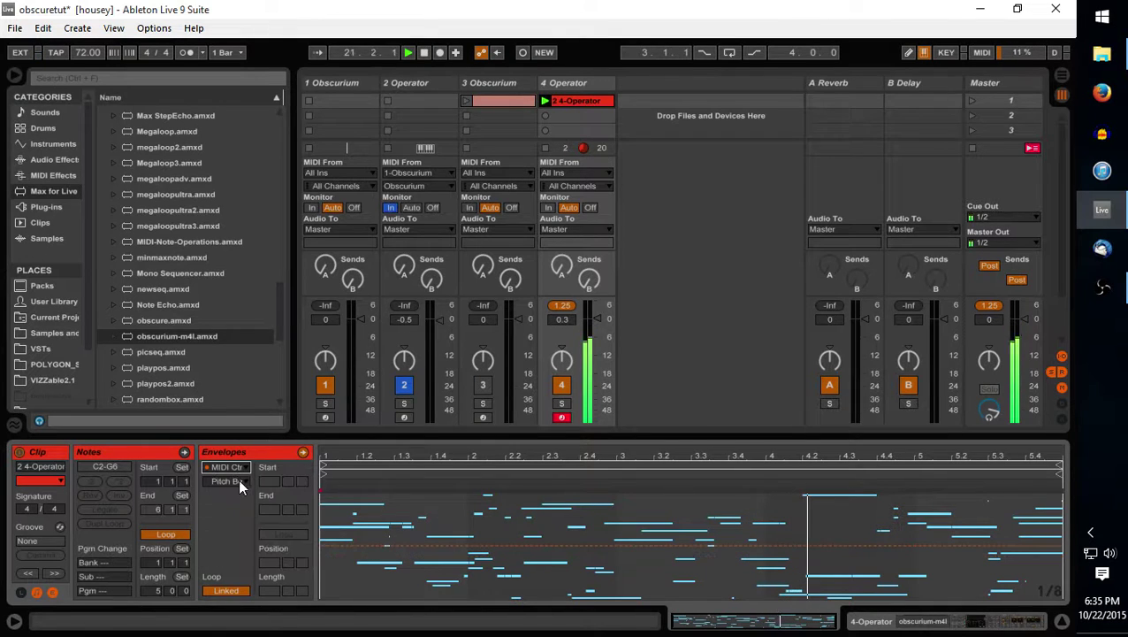
click(235, 480)
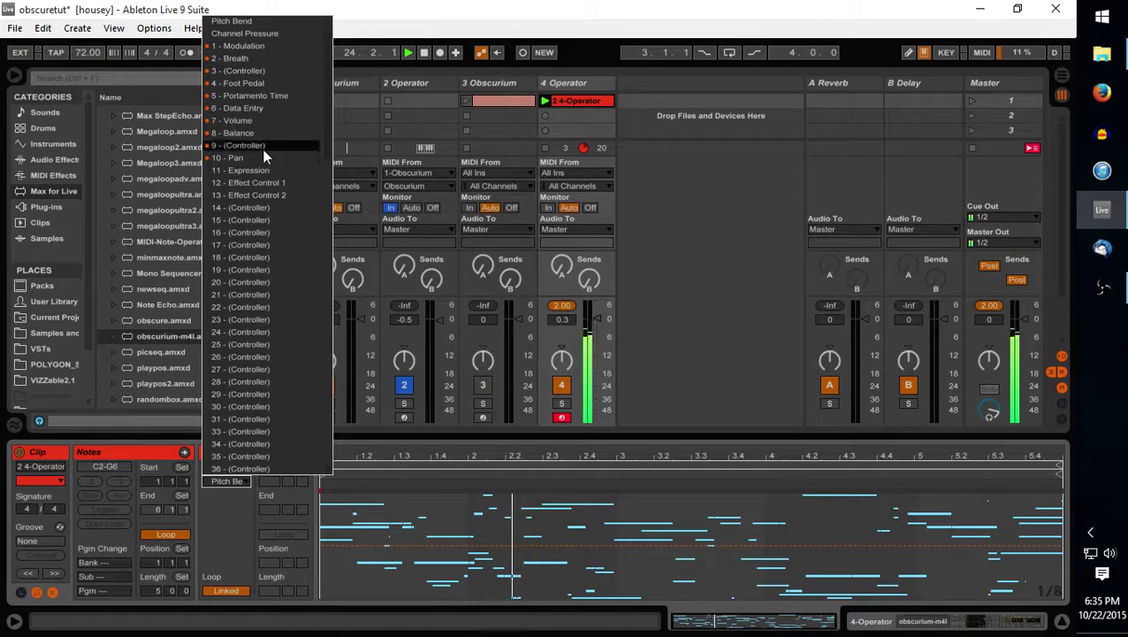
key(Escape)
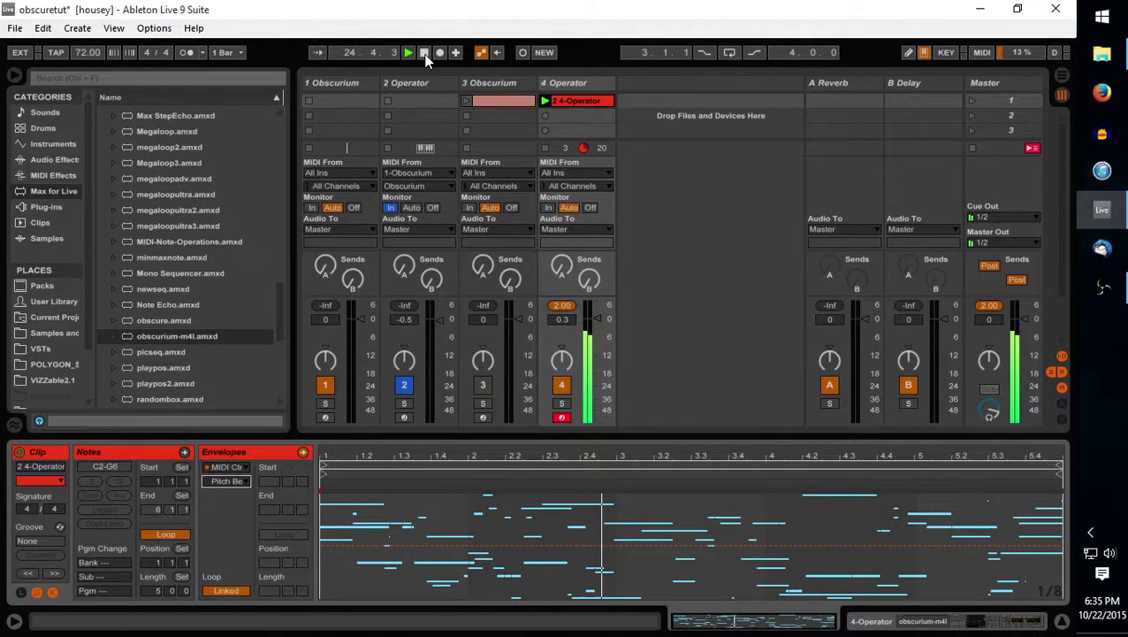
Stop playback and confirm the clip's envelopes remain set to MIDI Ctrl
click(424, 53)
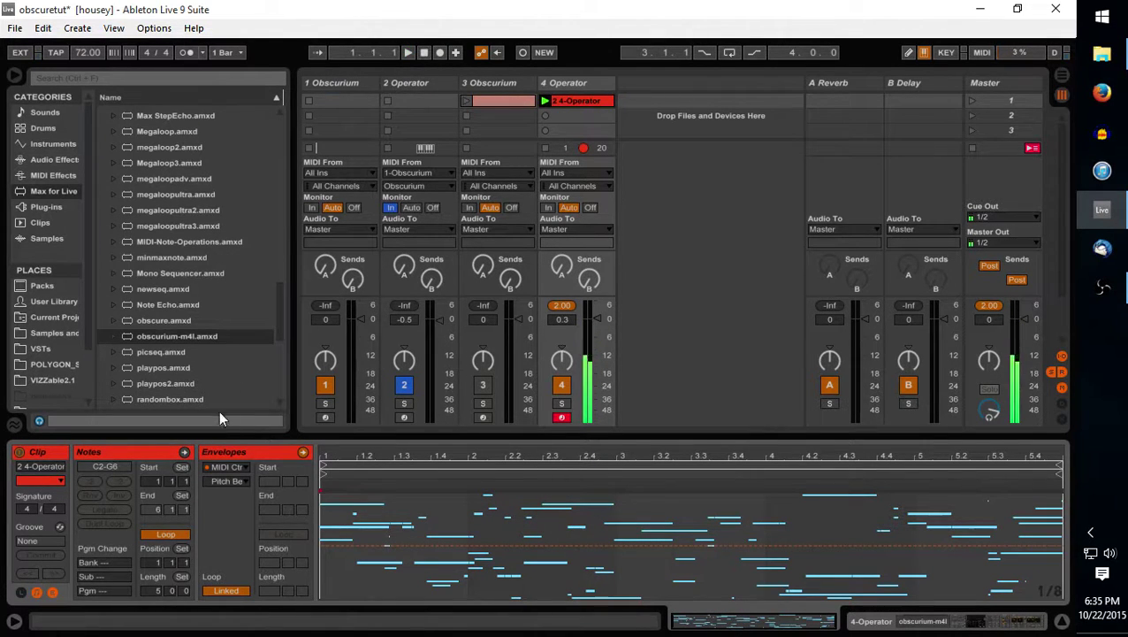
click(238, 466)
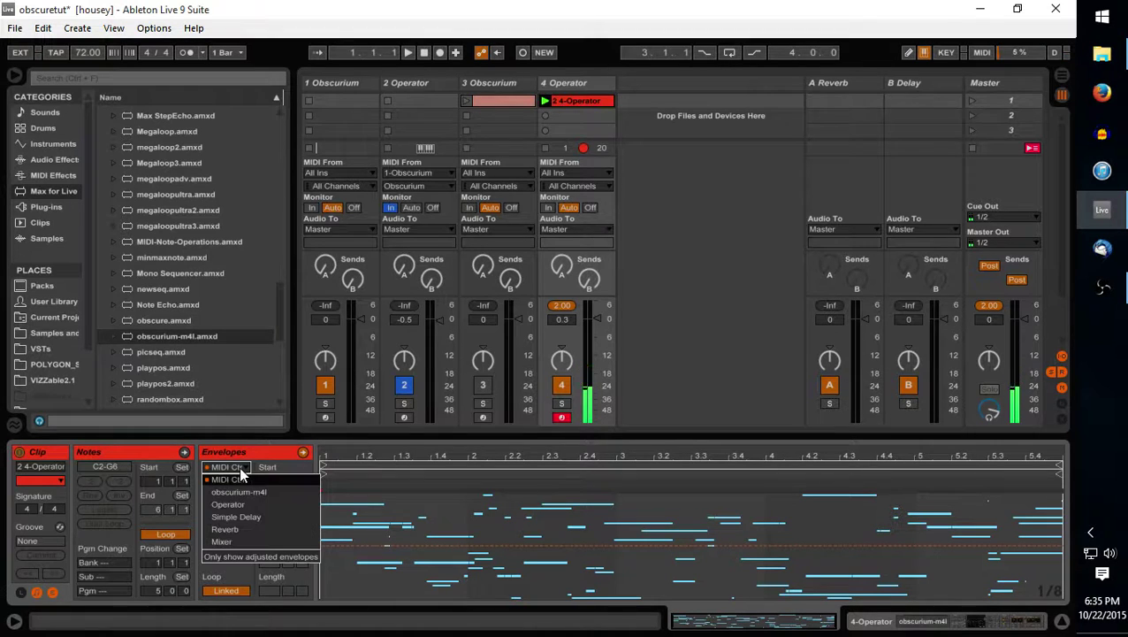
click(242, 478)
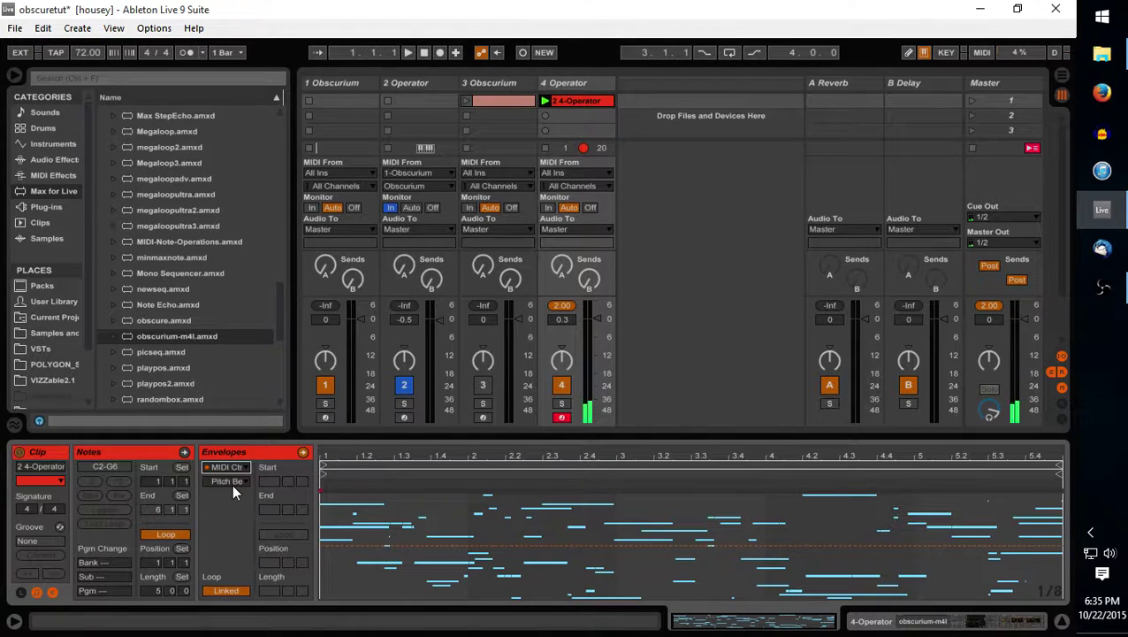
click(231, 481)
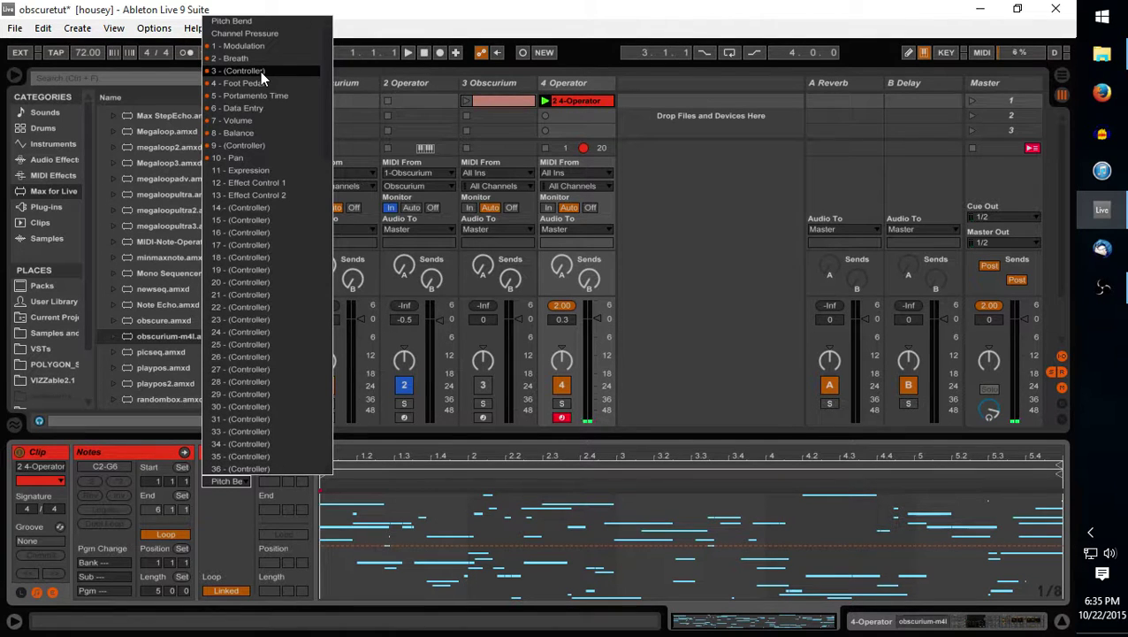
click(227, 512)
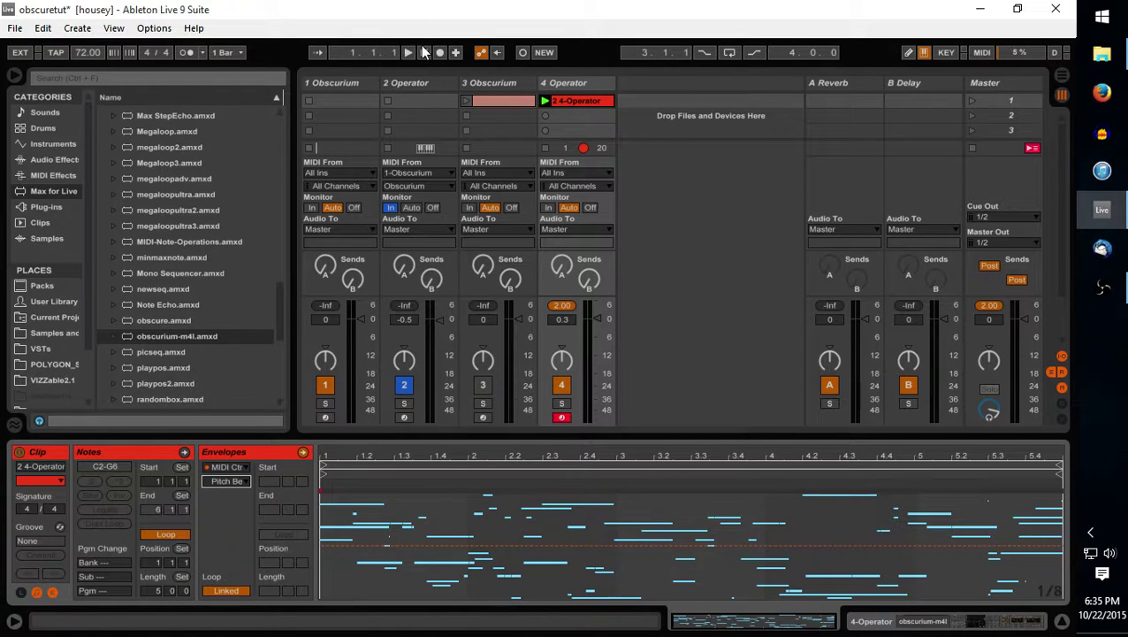